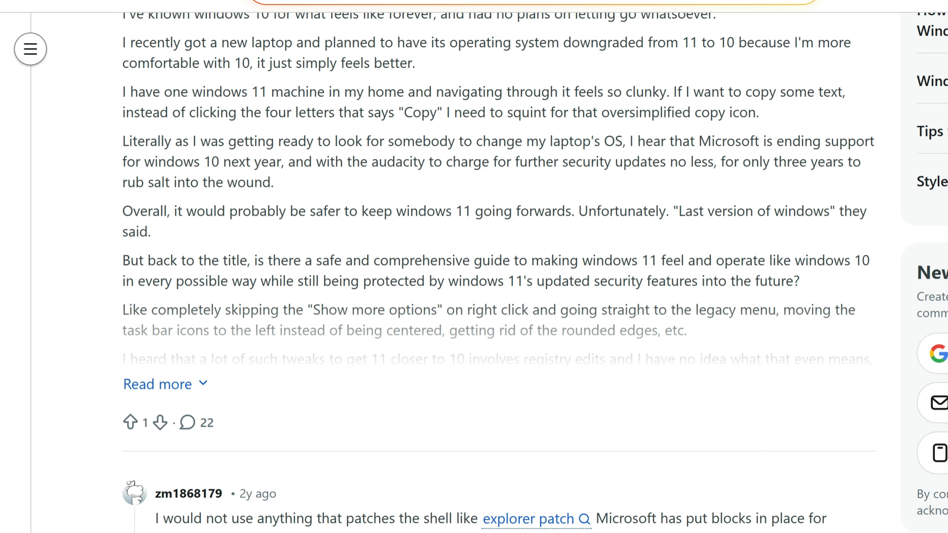
Read through the forum thread's replies about making Windows 11 look and operate like Windows 10.
{"action": "scroll", "coordinate": [766, 278], "scroll_direction": "down", "scroll_amount": 20}
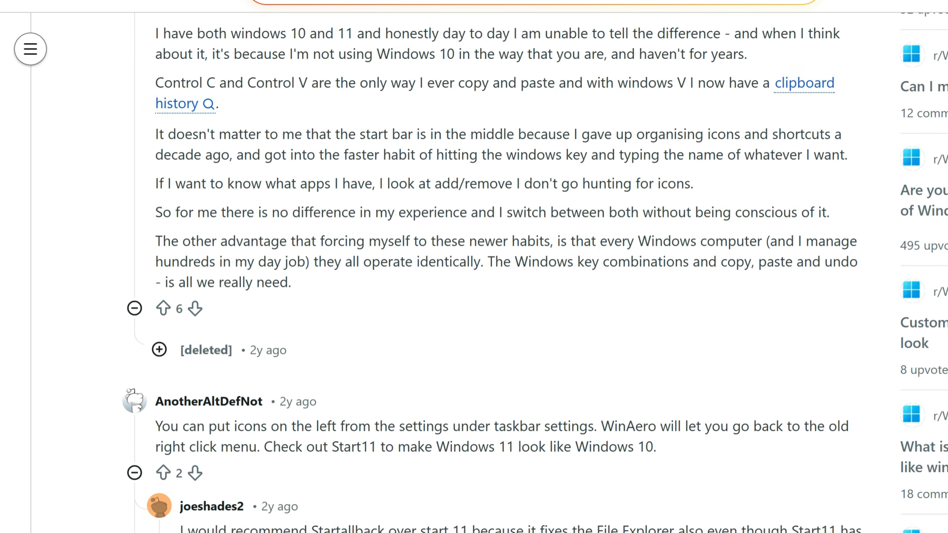
{"action": "scroll", "coordinate": [475, 267], "scroll_direction": "down", "scroll_amount": 3}
{"action": "scroll", "coordinate": [637, 429], "scroll_direction": "down", "scroll_amount": 11}
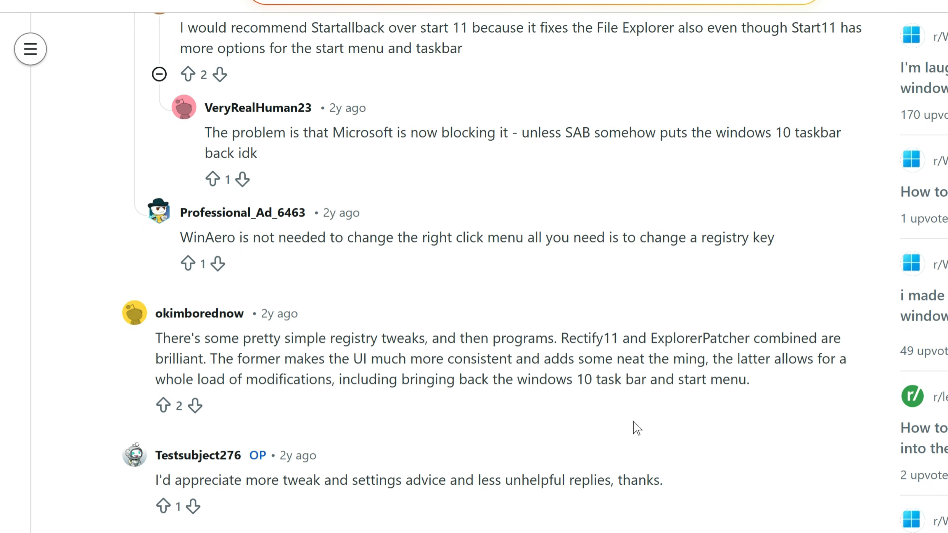
{"action": "scroll", "coordinate": [637, 428], "scroll_direction": "down", "scroll_amount": 5}
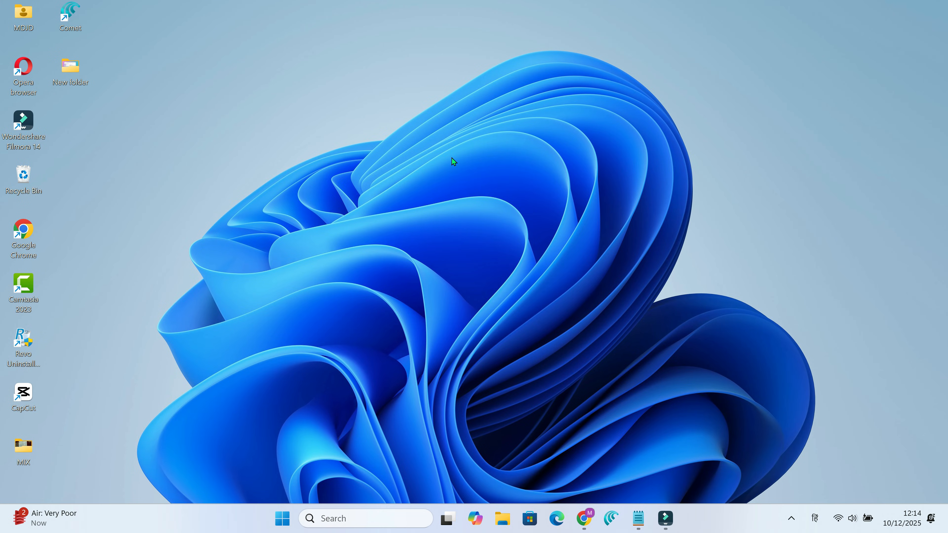
Examine the desktop context menu, the taskbar search and the Start menu of Windows 11.
{"action": "right_click", "coordinate": [453, 162]}
{"action": "left_click", "coordinate": [528, 329]}
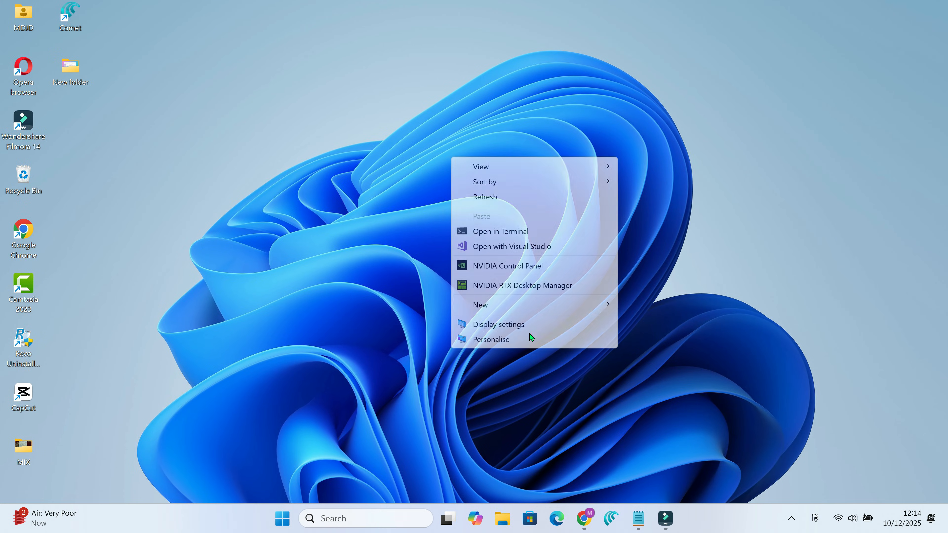
{"action": "left_click", "coordinate": [537, 383]}
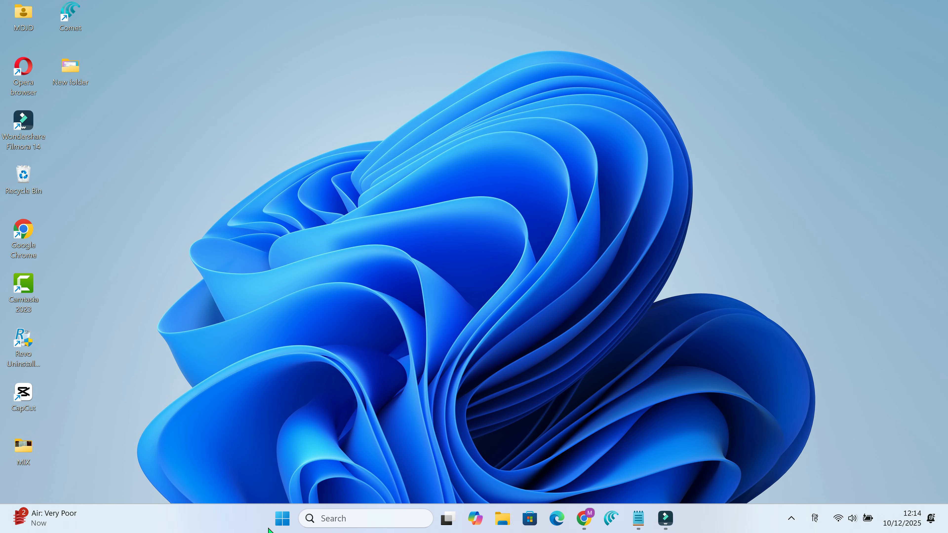
{"action": "left_click", "coordinate": [377, 516]}
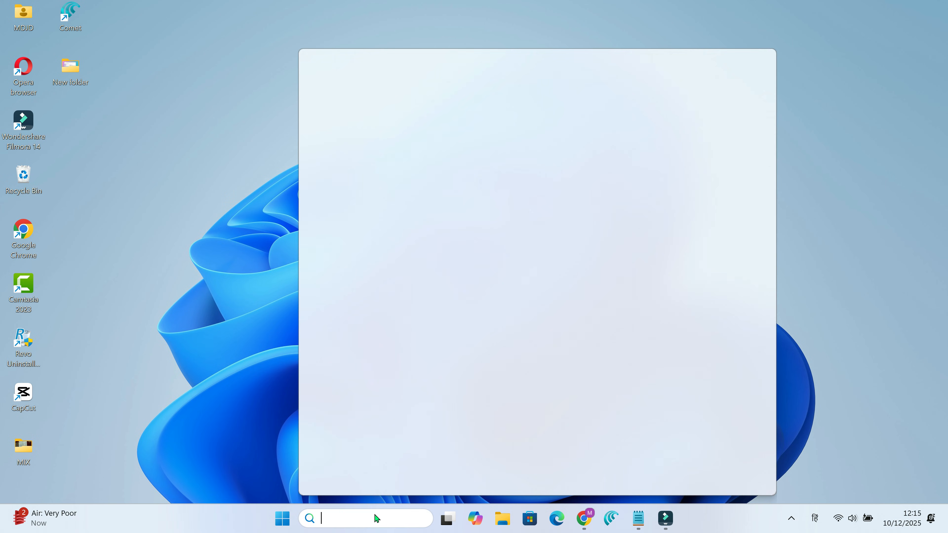
{"action": "left_click", "coordinate": [282, 520]}
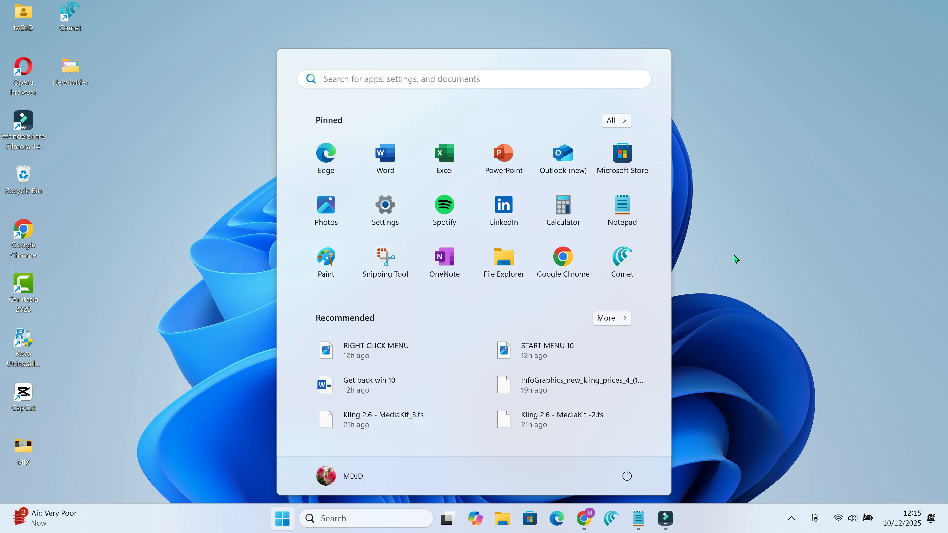
{"action": "left_click", "coordinate": [765, 427]}
View the hidden tray icons and quick settings, and briefly open the Windows Settings home page.
{"action": "left_click", "coordinate": [793, 520]}
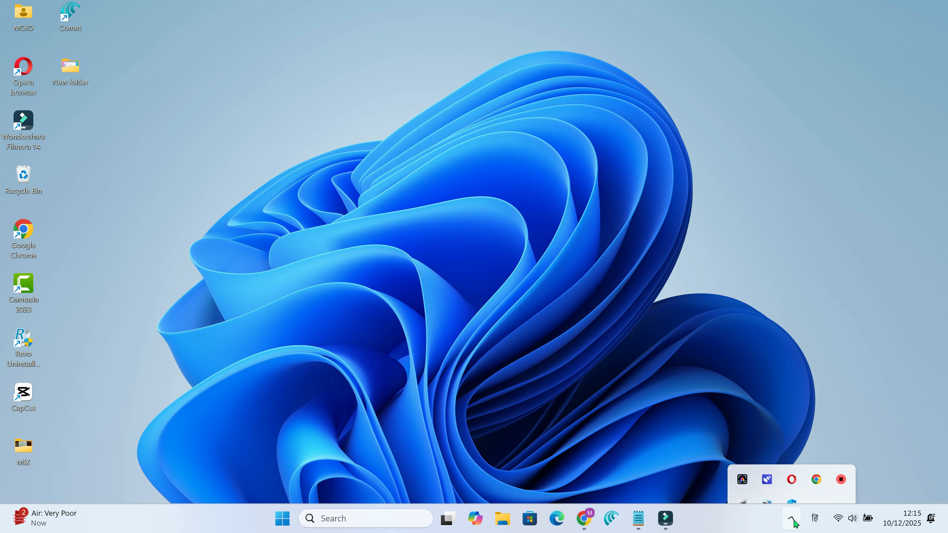
{"action": "left_click", "coordinate": [868, 519]}
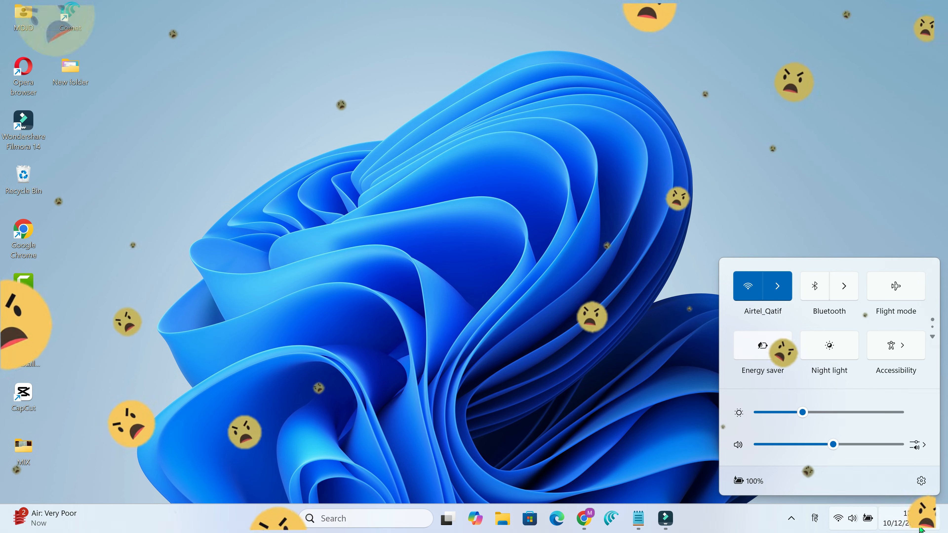
{"action": "left_click", "coordinate": [921, 481]}
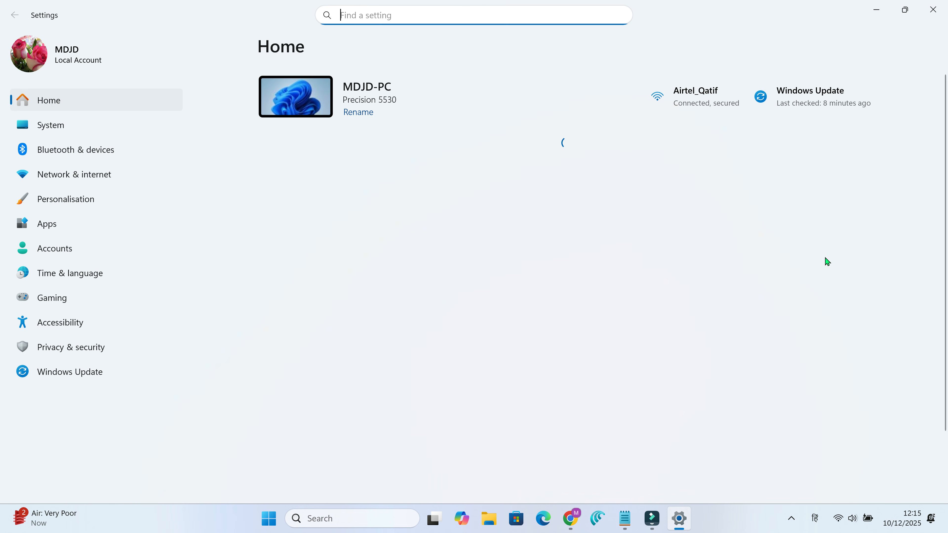
{"action": "left_click", "coordinate": [934, 9]}
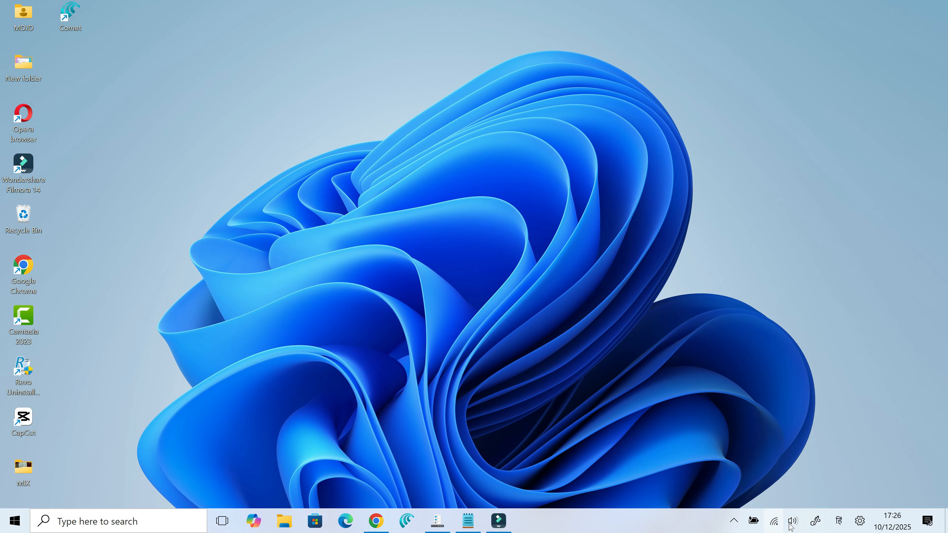
Examine the Windows 10-style taskbar and the classic context menus of the desktop and the Documents folder.
{"action": "left_click", "coordinate": [775, 522]}
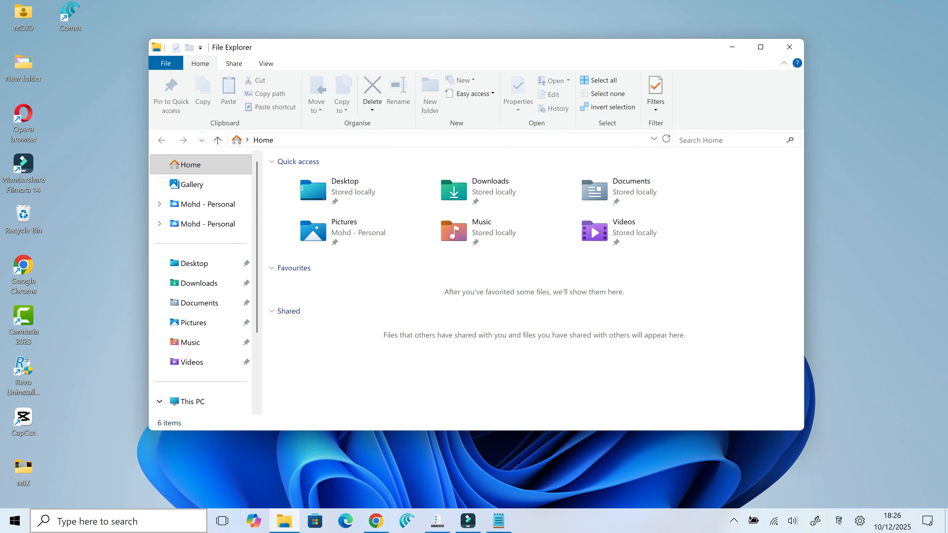
{"action": "right_click", "coordinate": [855, 167]}
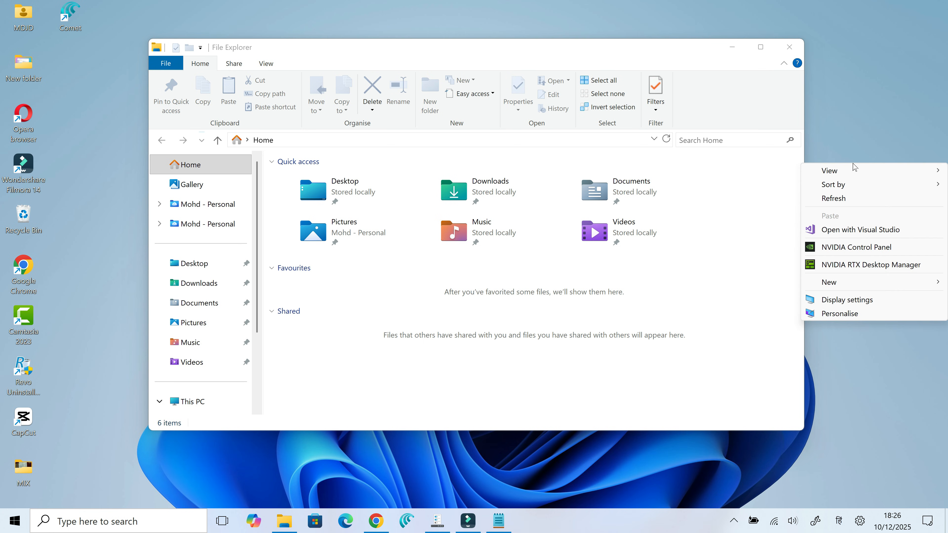
{"action": "right_click", "coordinate": [674, 190]}
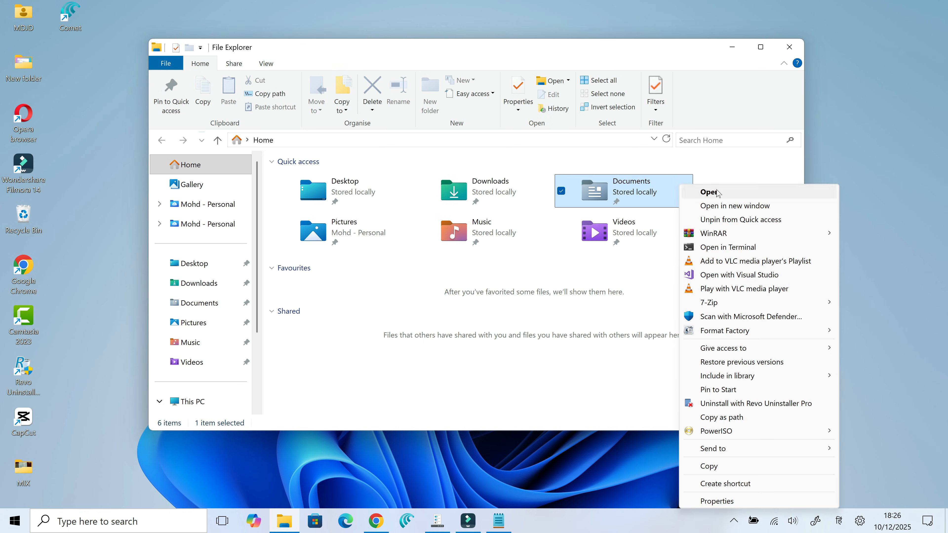
{"action": "left_click", "coordinate": [623, 484]}
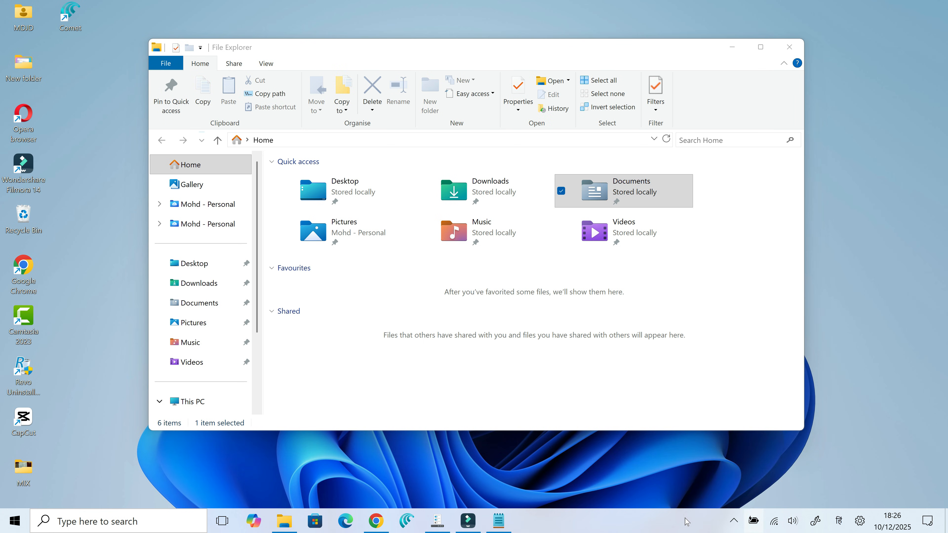
{"action": "right_click", "coordinate": [676, 520]}
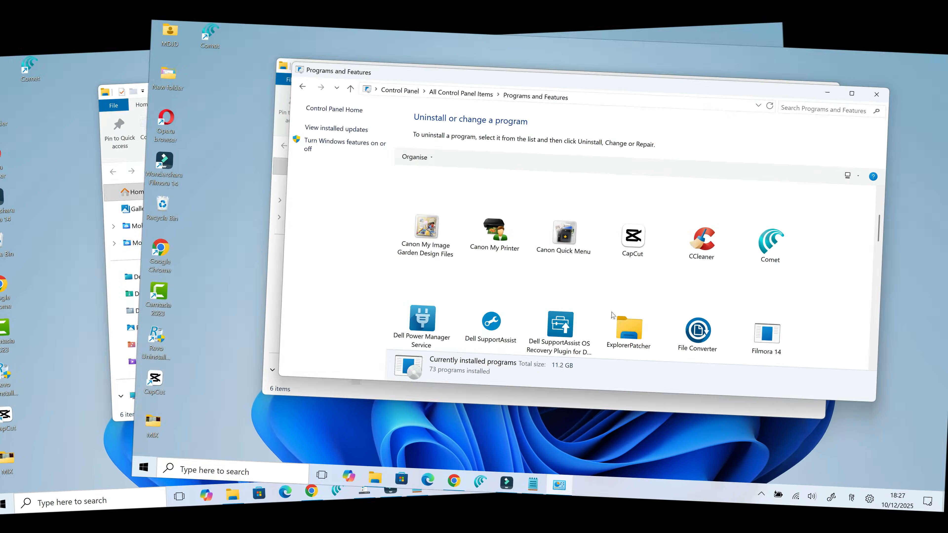
Uninstall ExplorerPatcher from the installed programs and confirm its removal.
{"action": "scroll", "coordinate": [711, 276], "scroll_direction": "down", "scroll_amount": 1}
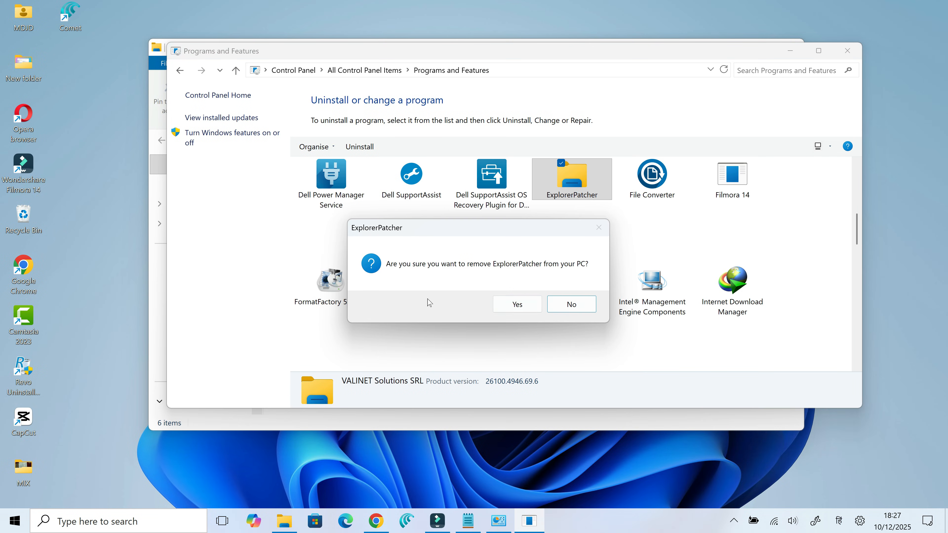
{"action": "left_click", "coordinate": [530, 308]}
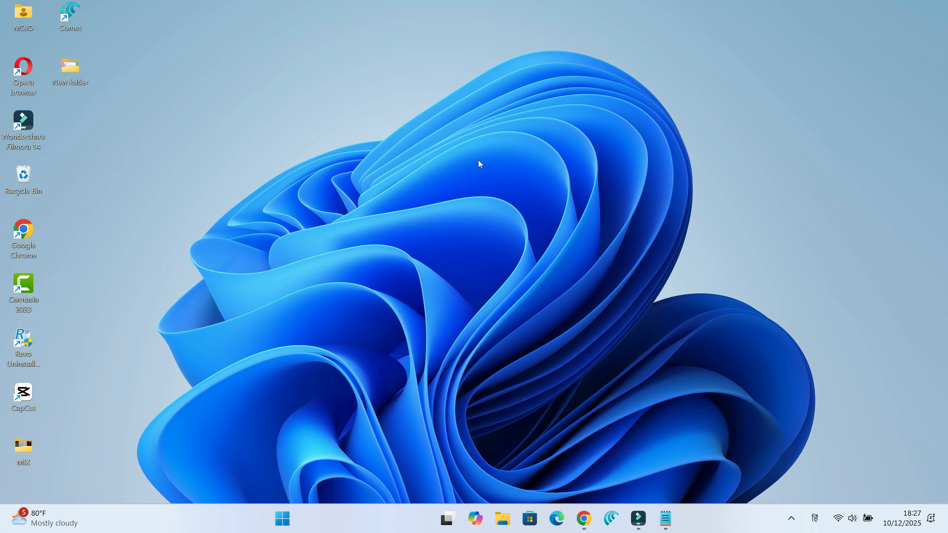
{"action": "left_click", "coordinate": [502, 520]}
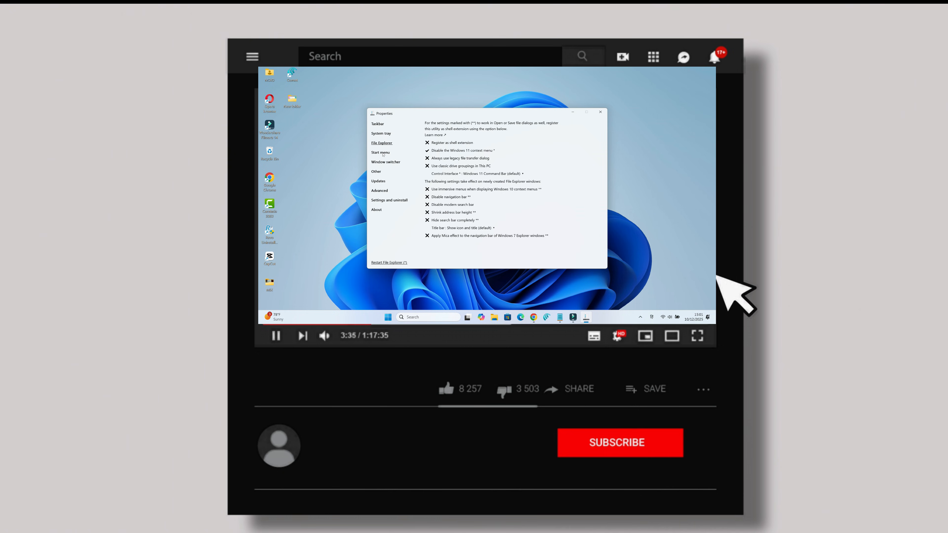
{"action": "left_click", "coordinate": [382, 153]}
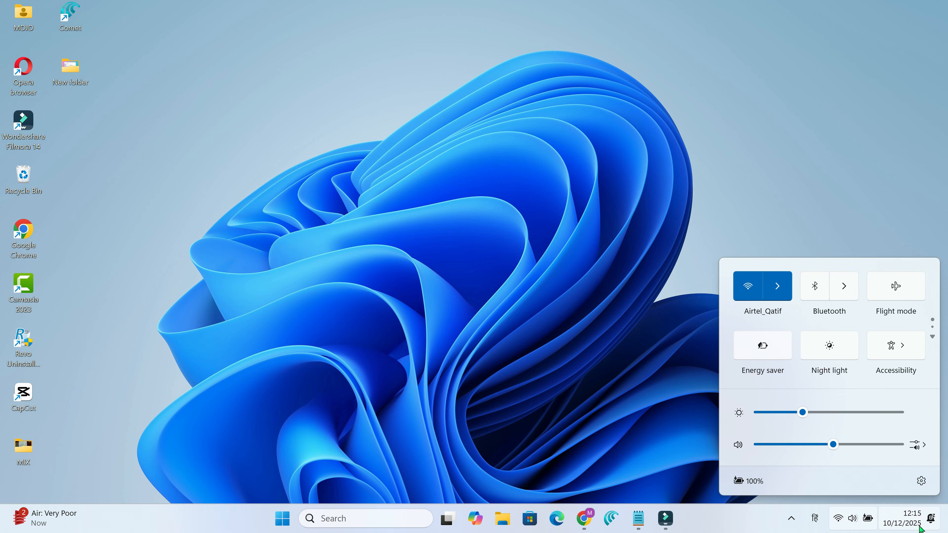
Open the full Settings window from quick settings, look at its home page and close it.
{"action": "left_click", "coordinate": [922, 482]}
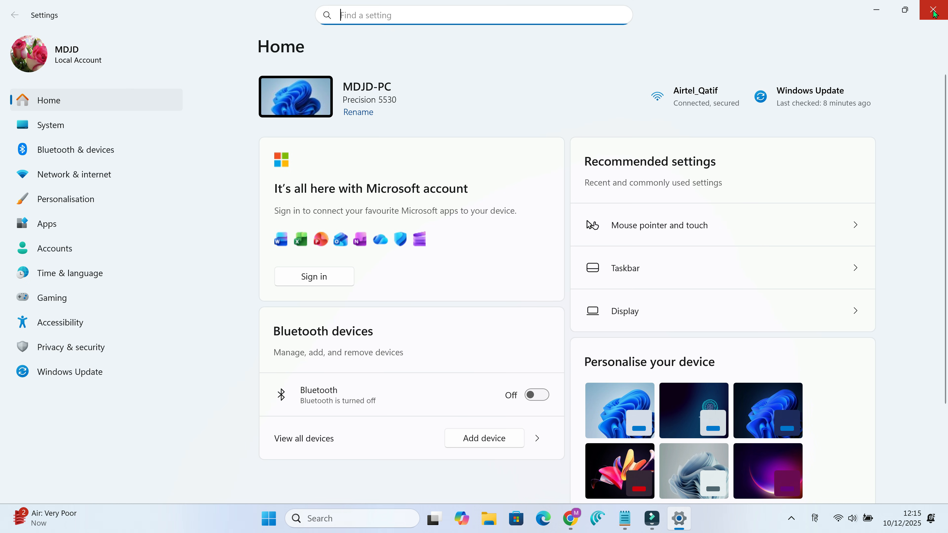
{"action": "left_click", "coordinate": [931, 11]}
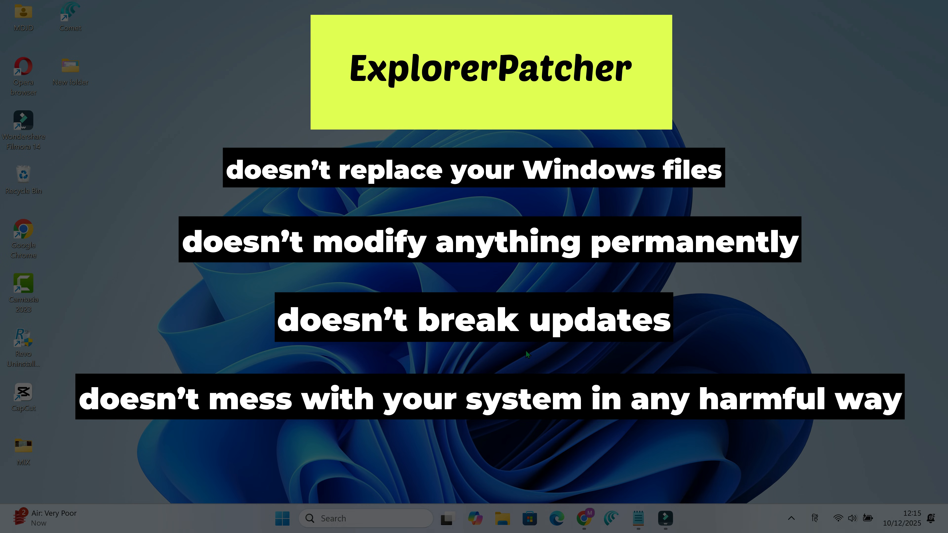
{"action": "mouse_move", "coordinate": [587, 518]}
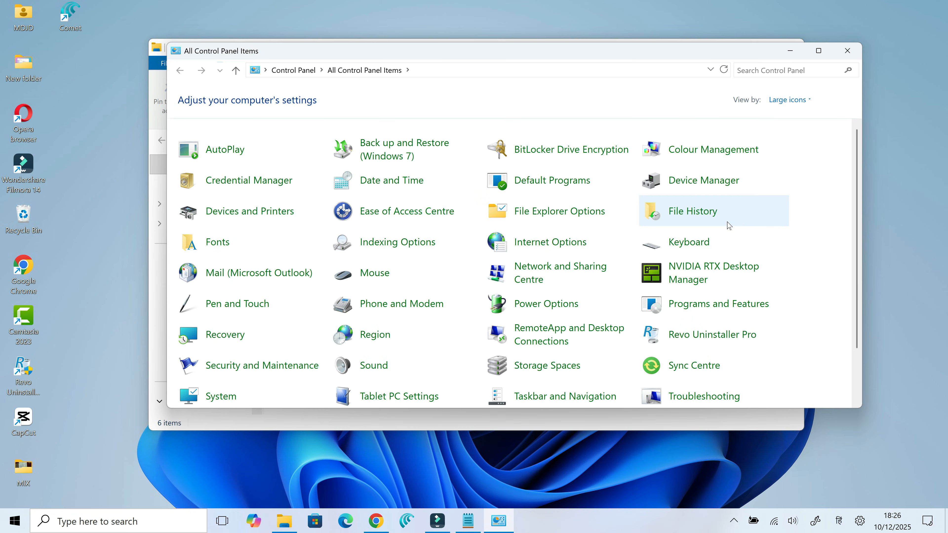
Browse the installed programs in Programs and Features and check the hidden tray icons.
{"action": "left_click", "coordinate": [720, 309]}
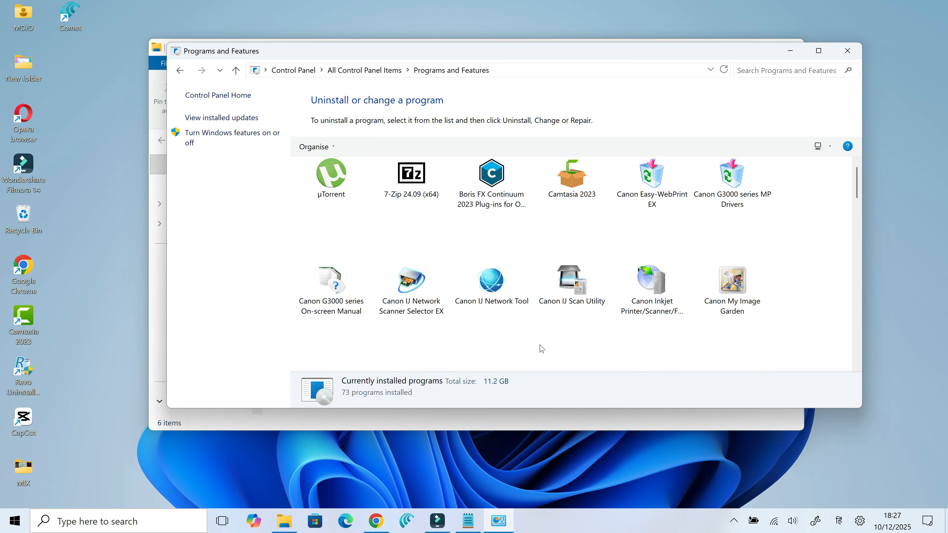
{"action": "scroll", "coordinate": [542, 349], "scroll_direction": "down", "scroll_amount": 5}
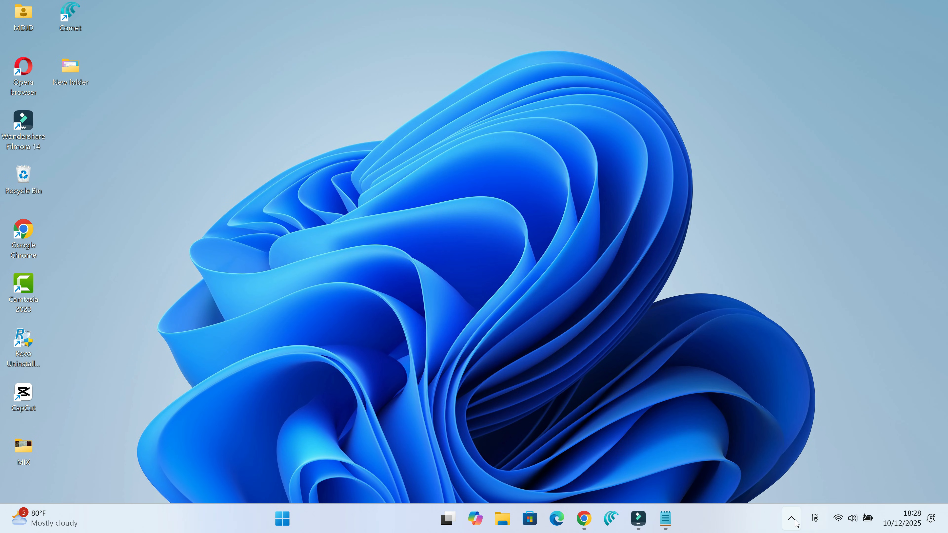
{"action": "left_click", "coordinate": [792, 521]}
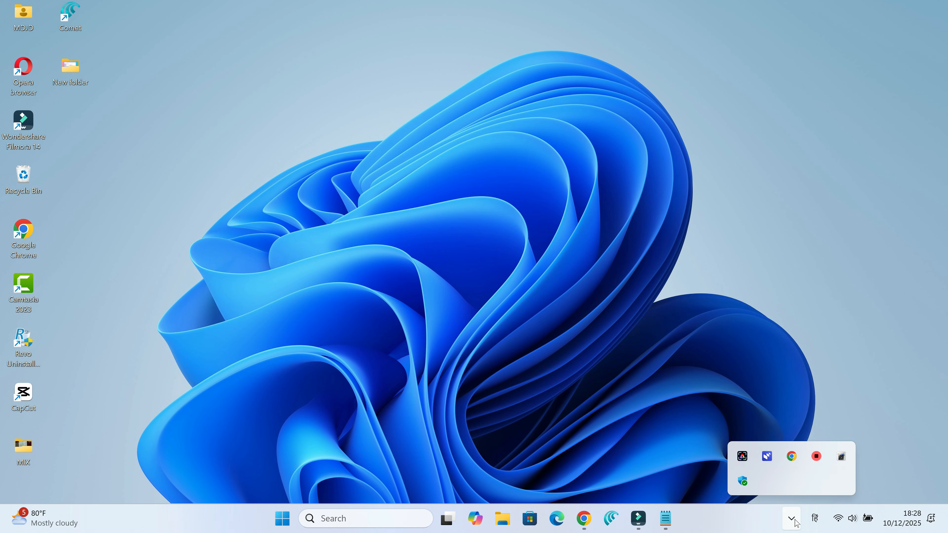
{"action": "left_click", "coordinate": [795, 523]}
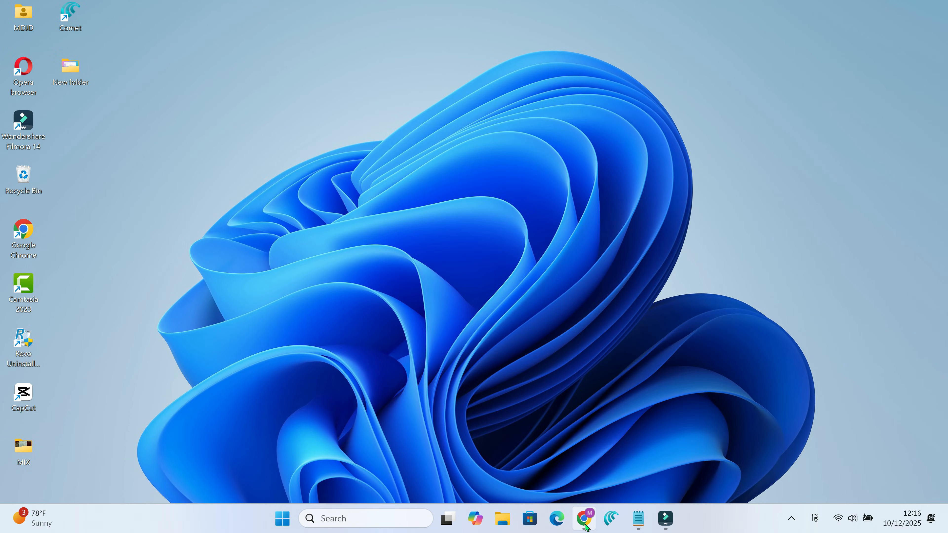
Open Chrome and go to the copied address github.com/valinet/ExplorerPatcher/releases.
{"action": "left_click", "coordinate": [585, 525]}
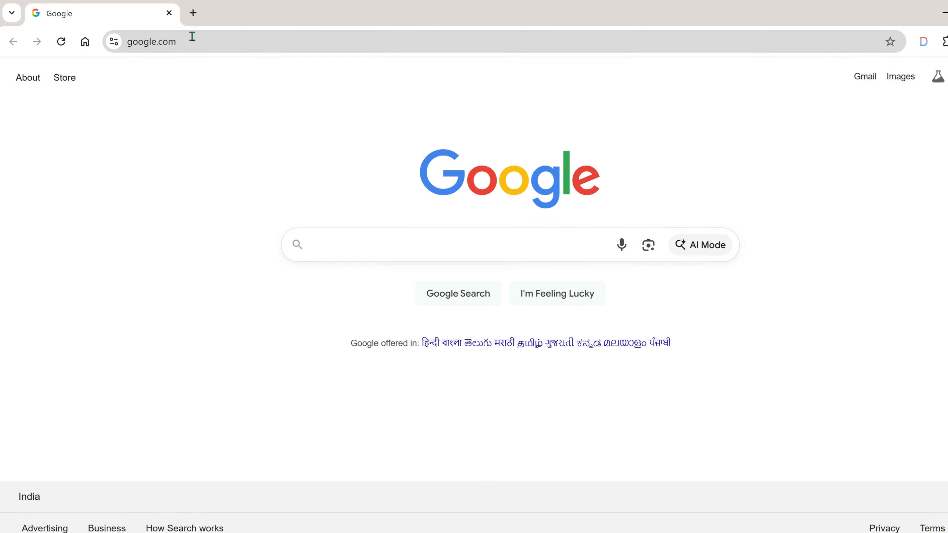
{"action": "right_click", "coordinate": [182, 40]}
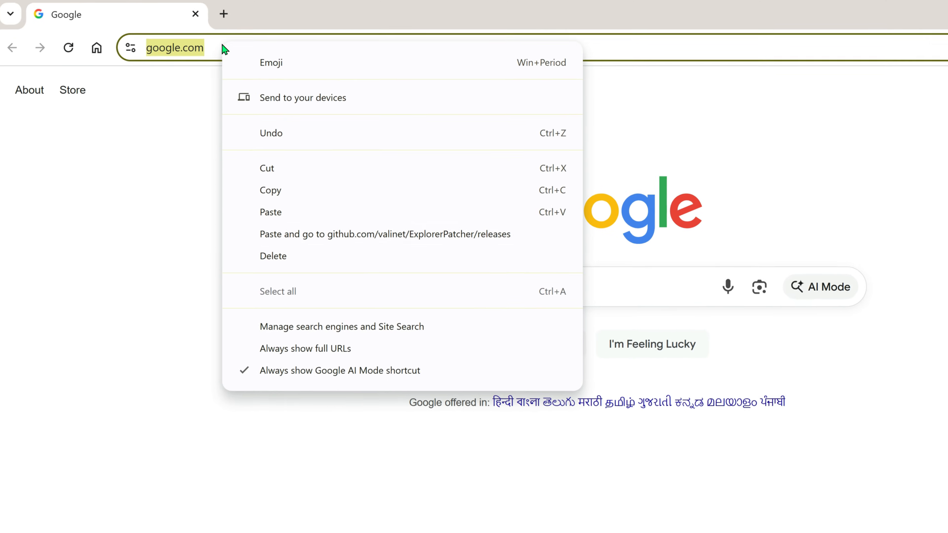
{"action": "left_click", "coordinate": [328, 235]}
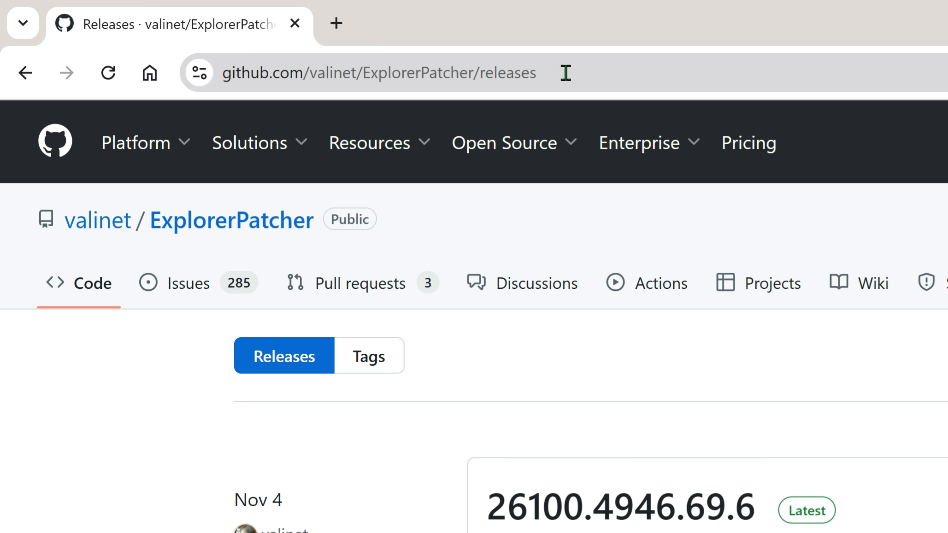
{"action": "left_click", "coordinate": [557, 73]}
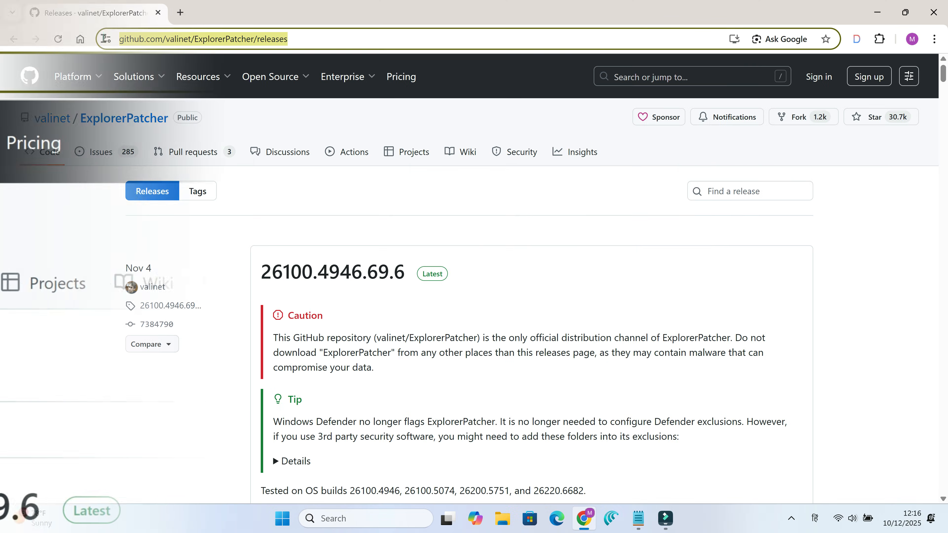
{"action": "left_click", "coordinate": [305, 39]}
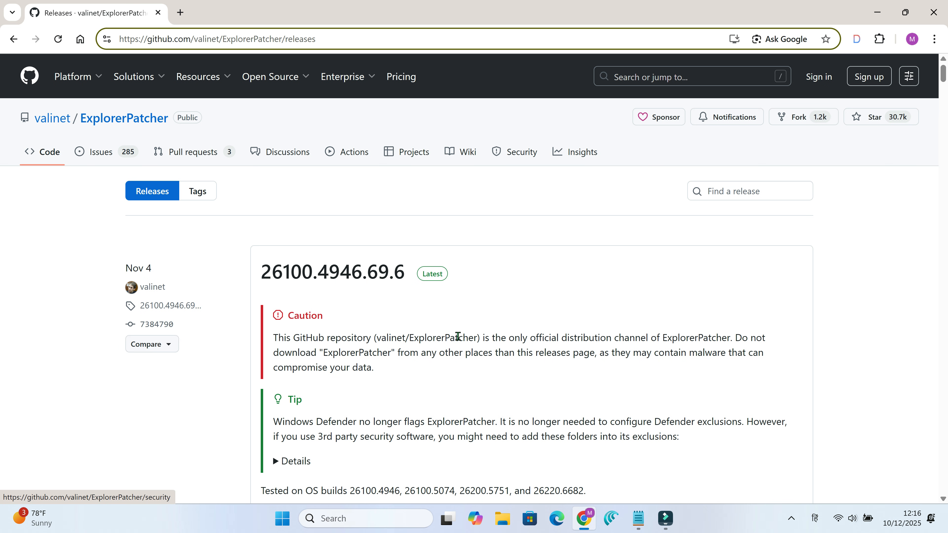
Download ep_setup.exe from the assets of release 26100.4946.69.6, launch the installer and minimize the browser.
{"action": "scroll", "coordinate": [560, 313], "scroll_direction": "down", "scroll_amount": 4}
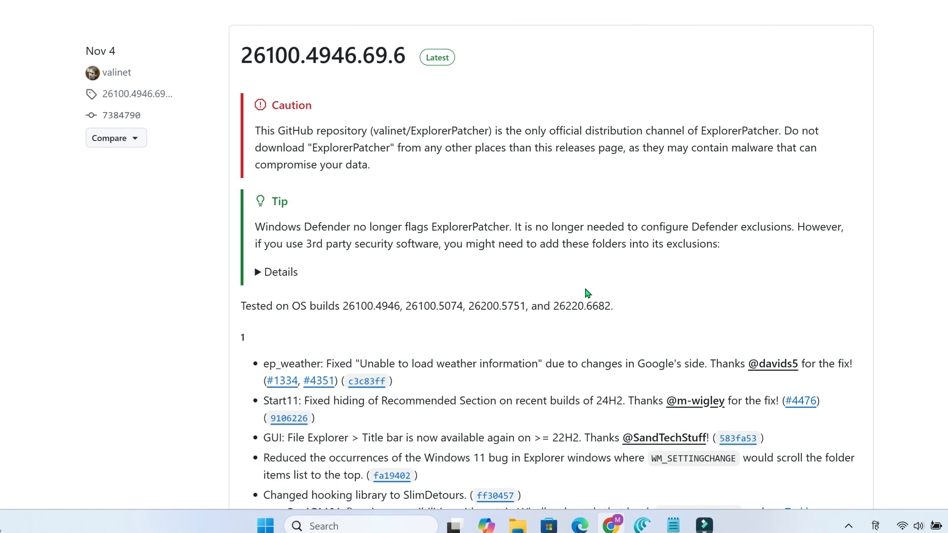
{"action": "scroll", "coordinate": [598, 284], "scroll_direction": "down", "scroll_amount": 5}
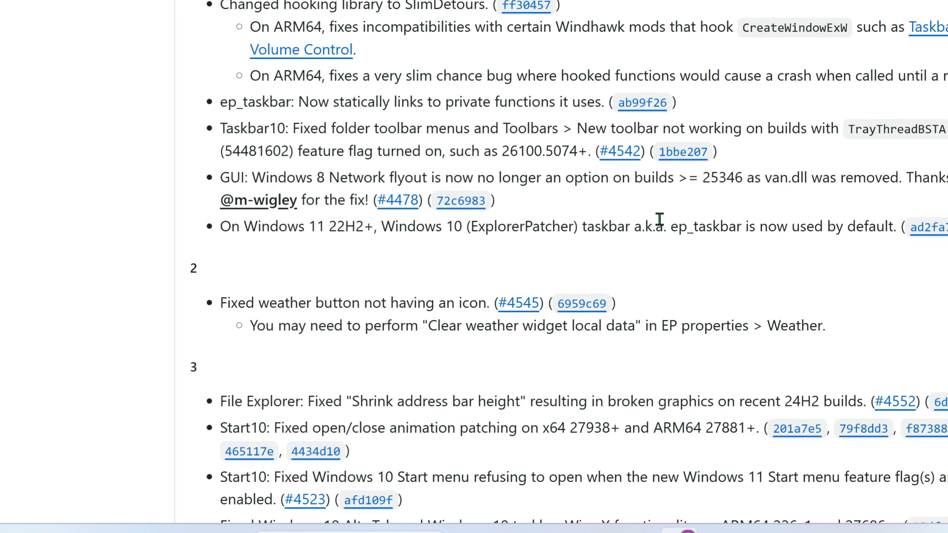
{"action": "scroll", "coordinate": [659, 219], "scroll_direction": "down", "scroll_amount": 15}
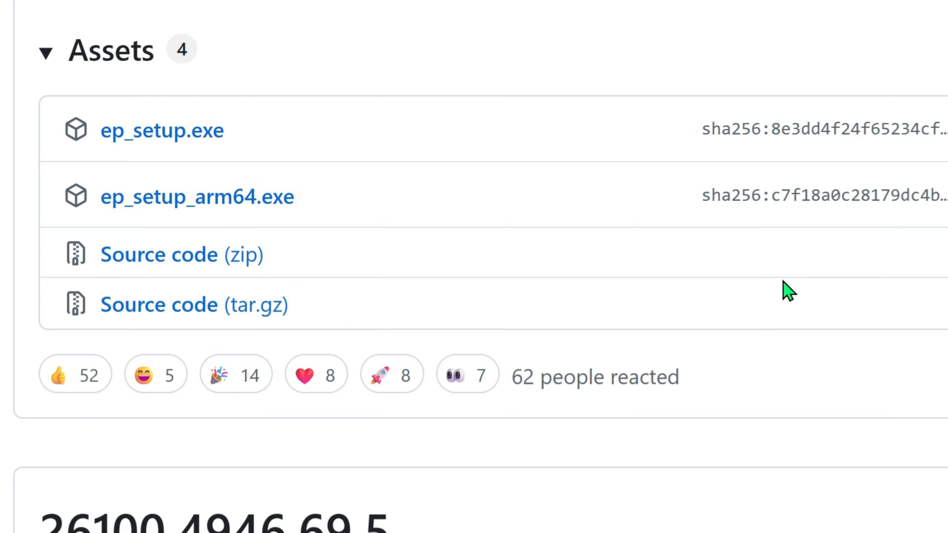
{"action": "left_click", "coordinate": [169, 131]}
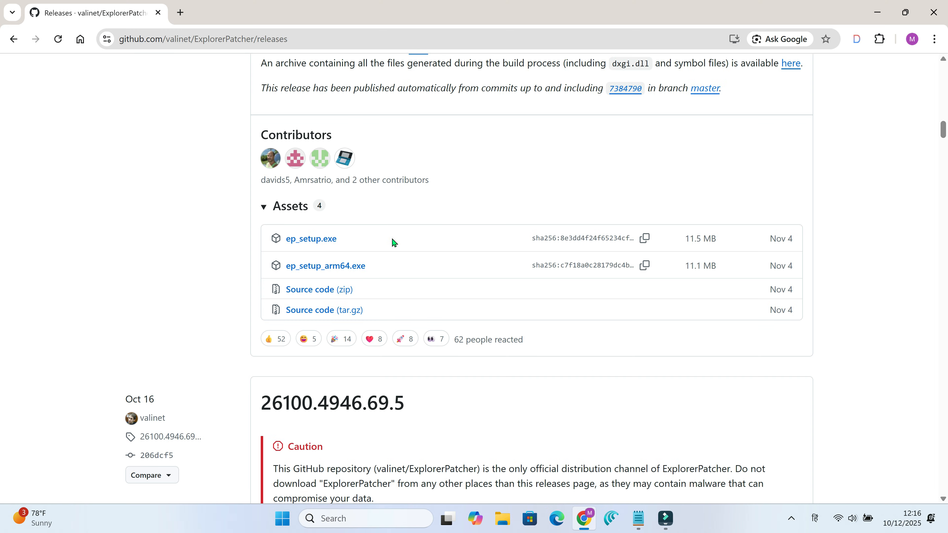
{"action": "left_click", "coordinate": [471, 315]}
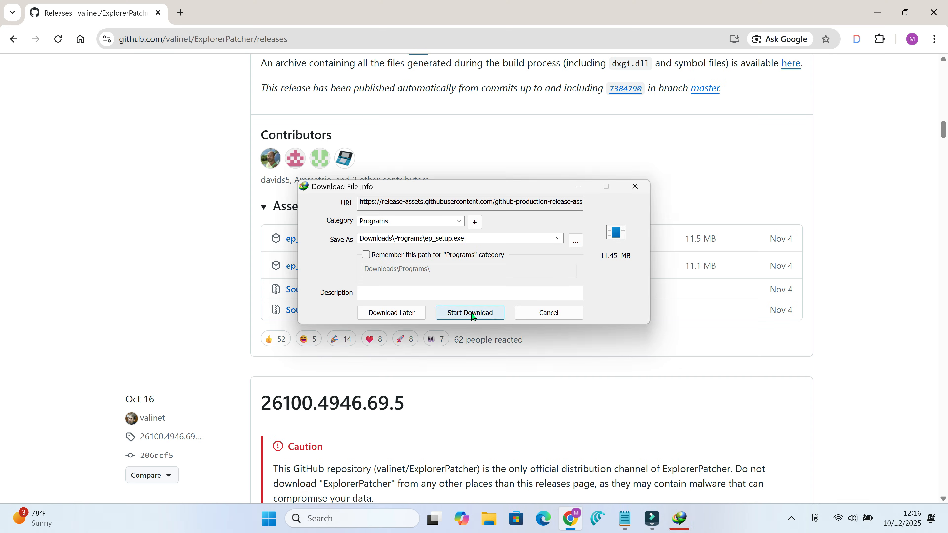
{"action": "left_click", "coordinate": [366, 296]}
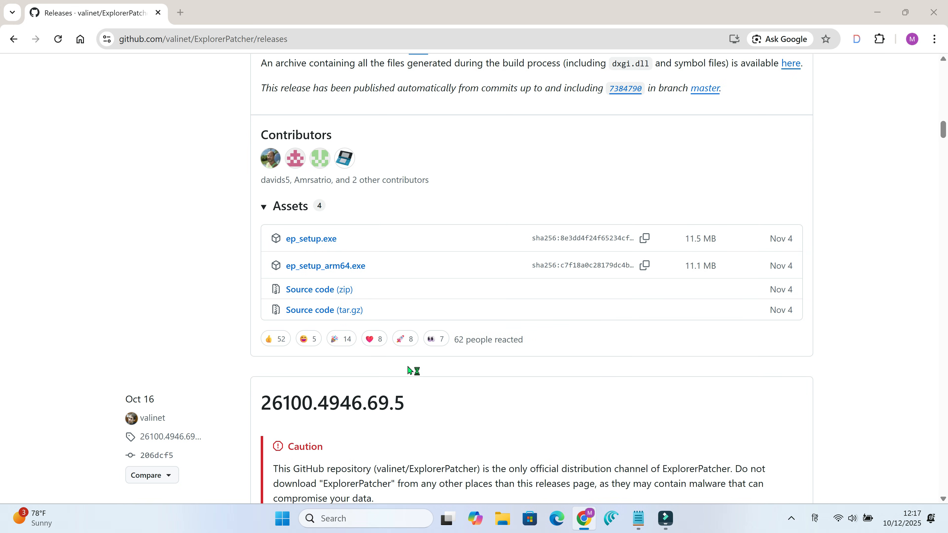
{"action": "left_click", "coordinate": [878, 12]}
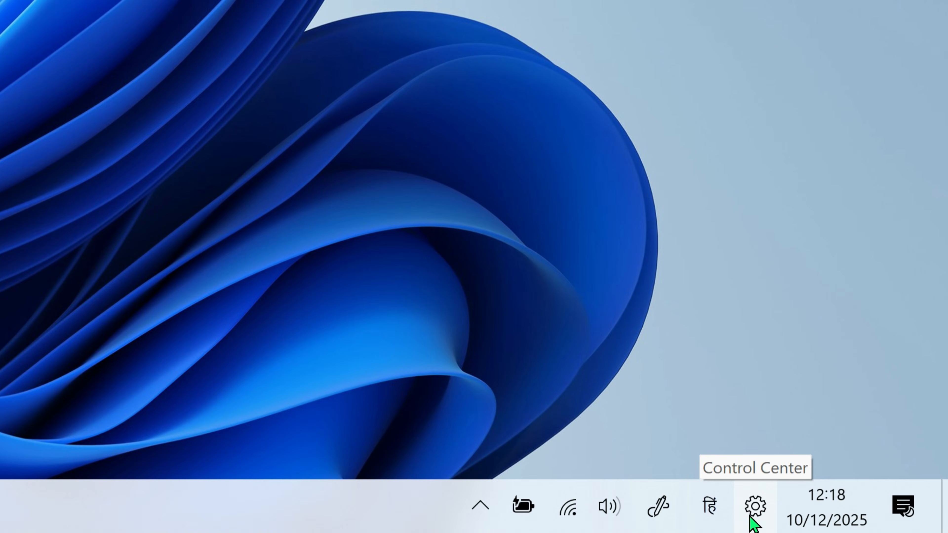
Open Properties from the Windows 10-style taskbar's context options, and check which context options the Windows 11-style taskbar offers.
{"action": "right_click", "coordinate": [750, 517]}
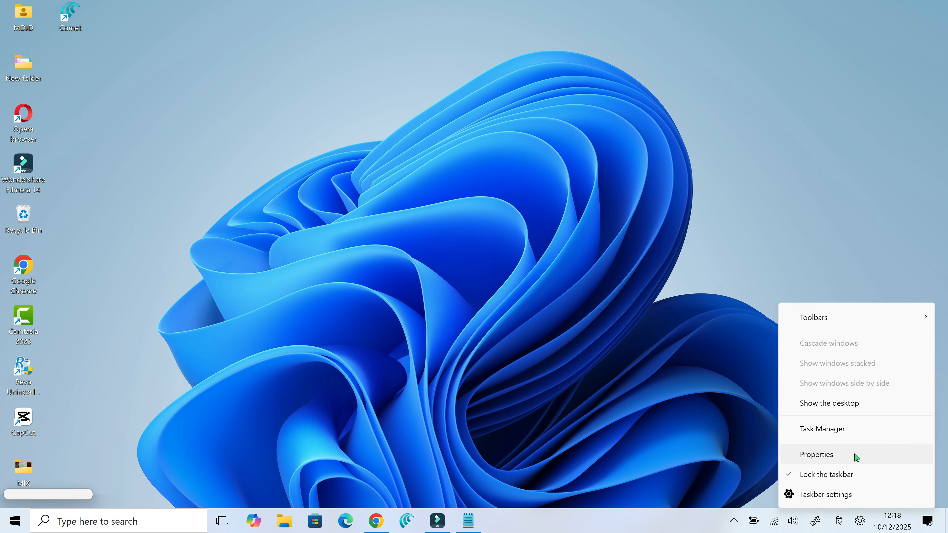
{"action": "left_click", "coordinate": [856, 457]}
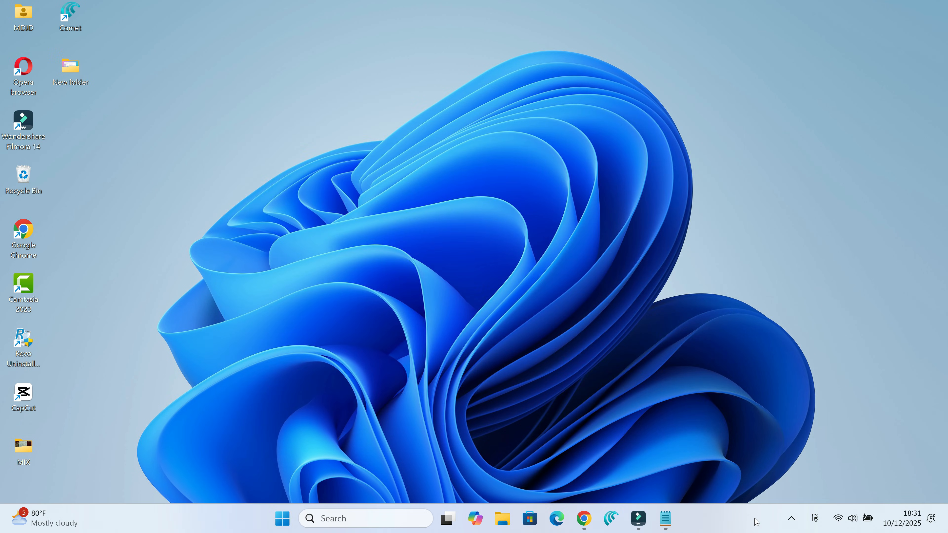
{"action": "right_click", "coordinate": [755, 519]}
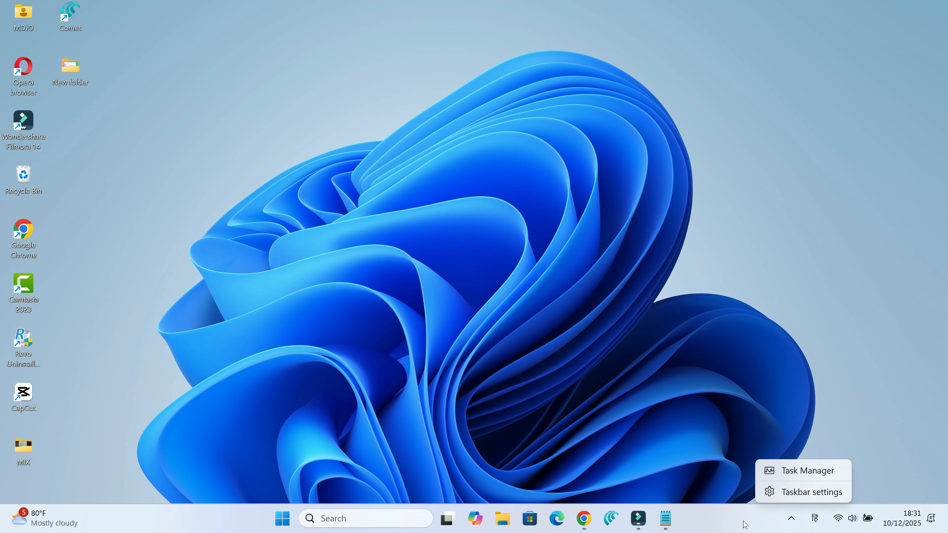
{"action": "left_click", "coordinate": [712, 527]}
{"action": "right_click", "coordinate": [713, 527]}
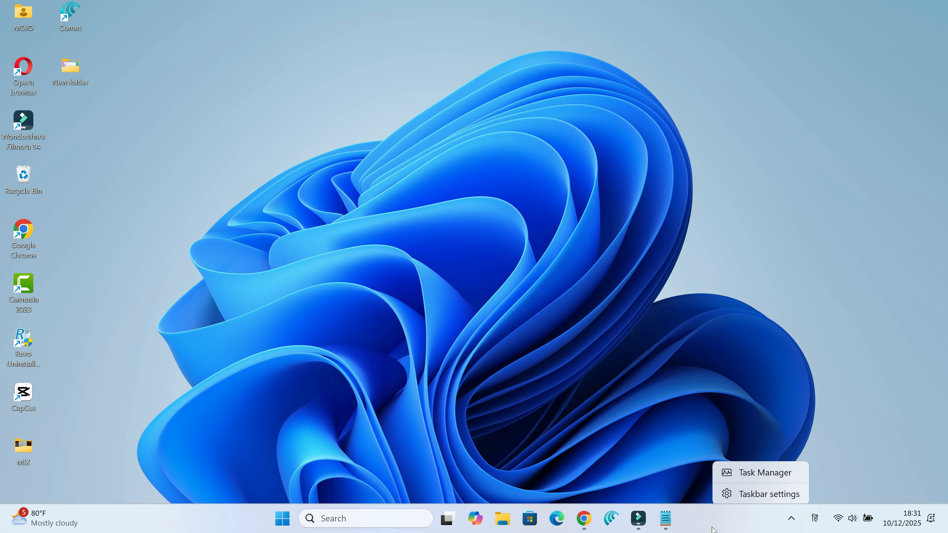
{"action": "left_click", "coordinate": [613, 360]}
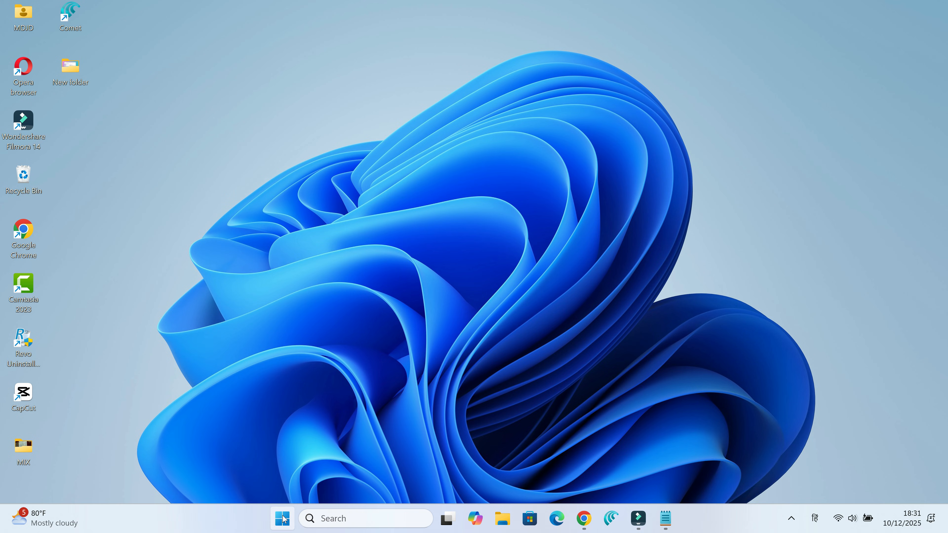
Search Windows for "explorer pather", open the result's file location and pin the explorer application to Start.
{"action": "key", "text": "super"}
{"action": "type", "text": "explorer"}
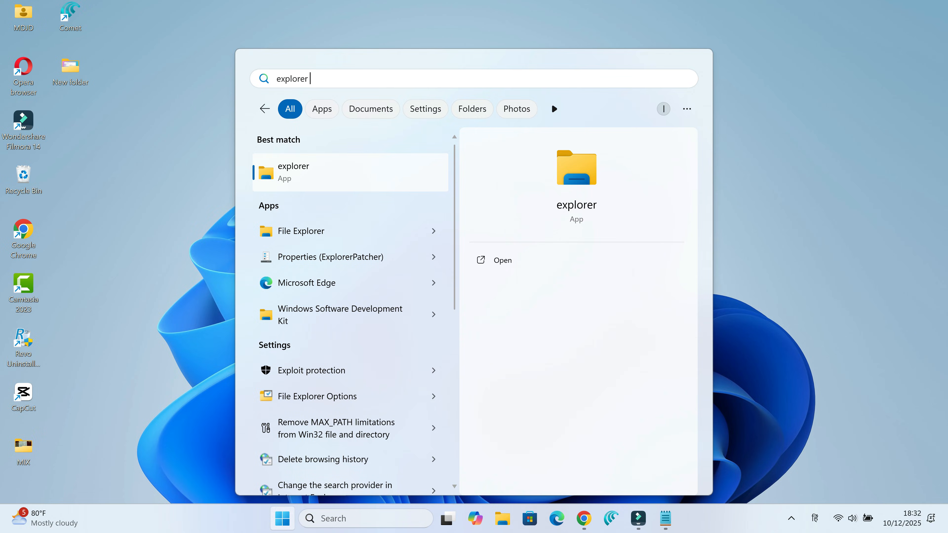
{"action": "type", "text": " pather"}
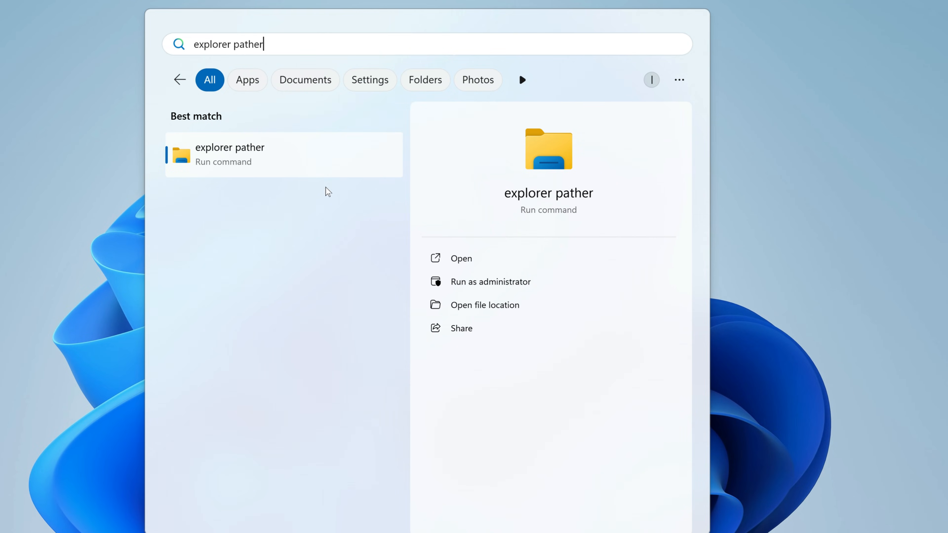
{"action": "right_click", "coordinate": [278, 158]}
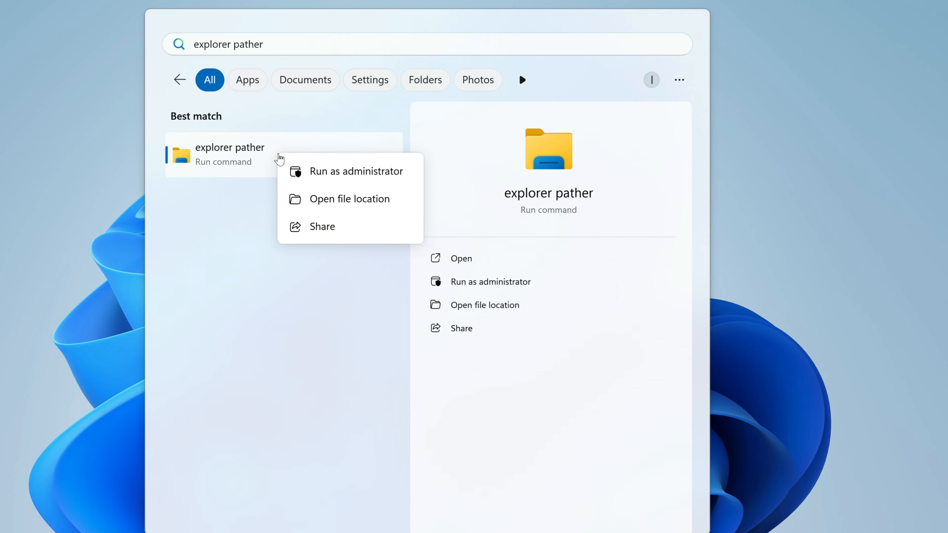
{"action": "left_click", "coordinate": [362, 199]}
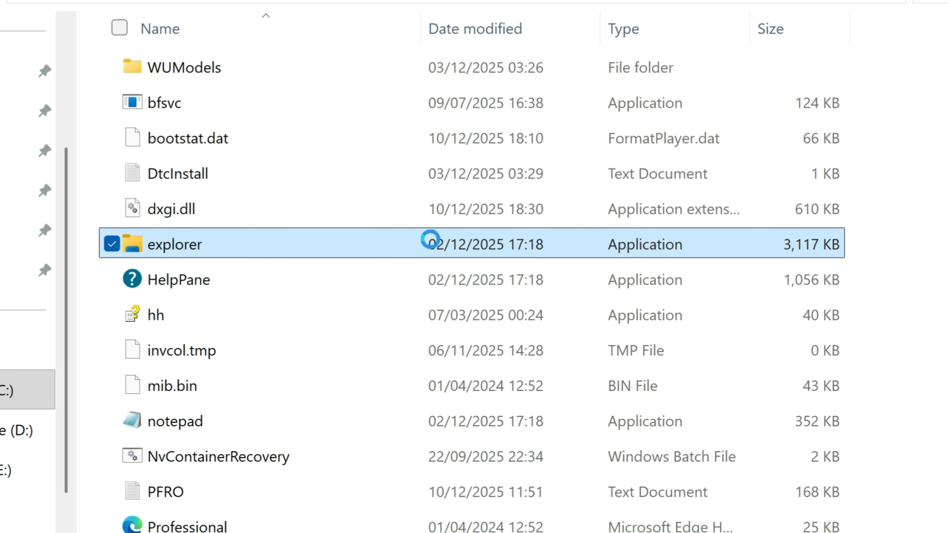
{"action": "right_click", "coordinate": [433, 232]}
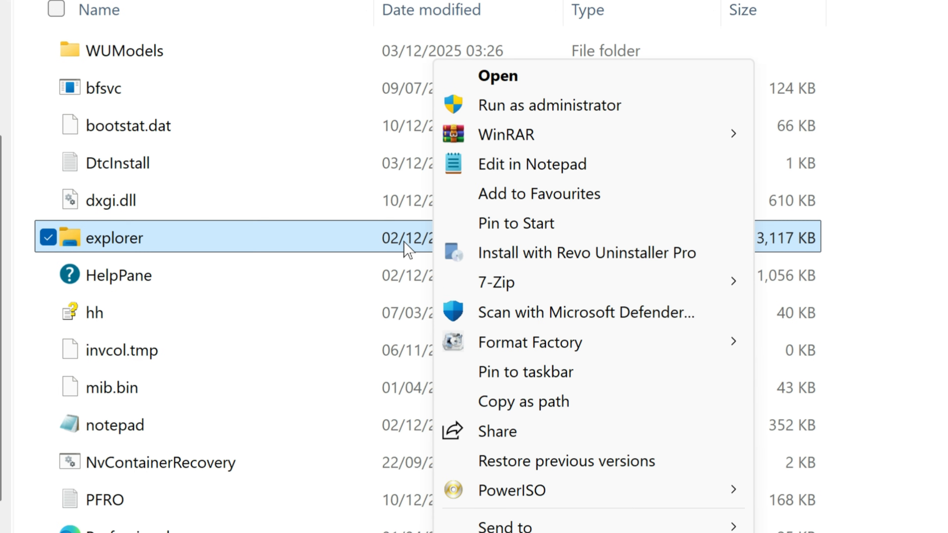
{"action": "left_click", "coordinate": [557, 232]}
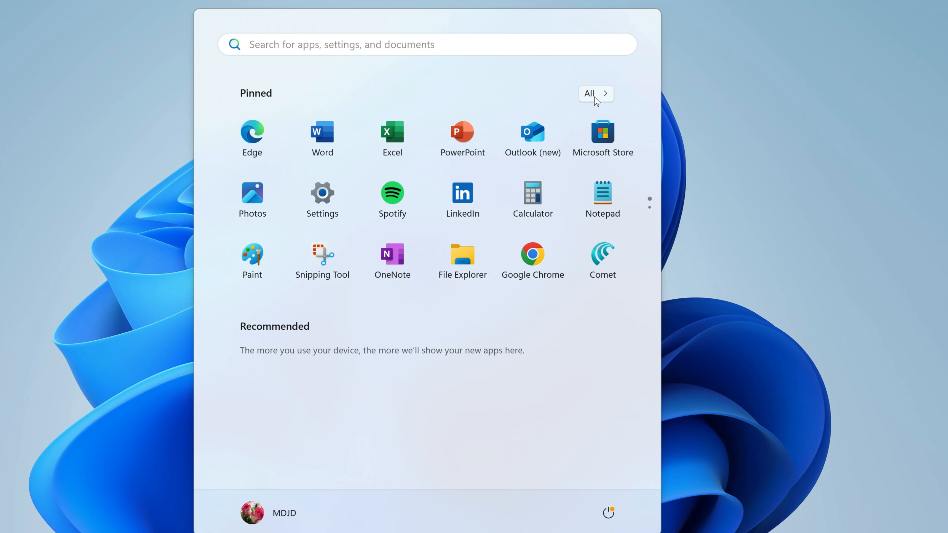
Find Properties (ExplorerPatcher) in the list of all apps and pin it to the taskbar.
{"action": "left_click", "coordinate": [601, 99]}
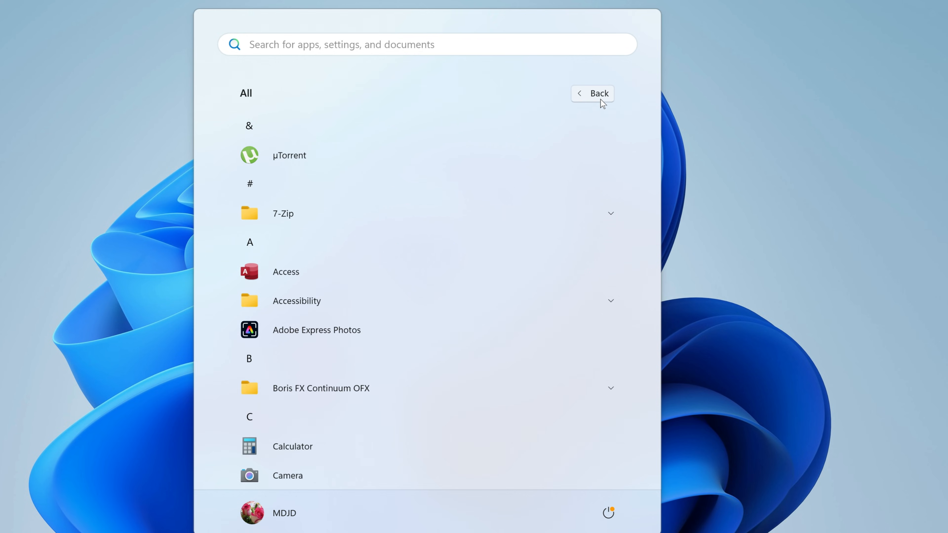
{"action": "scroll", "coordinate": [394, 187], "scroll_direction": "down", "scroll_amount": 5}
{"action": "scroll", "coordinate": [352, 183], "scroll_direction": "down", "scroll_amount": 15}
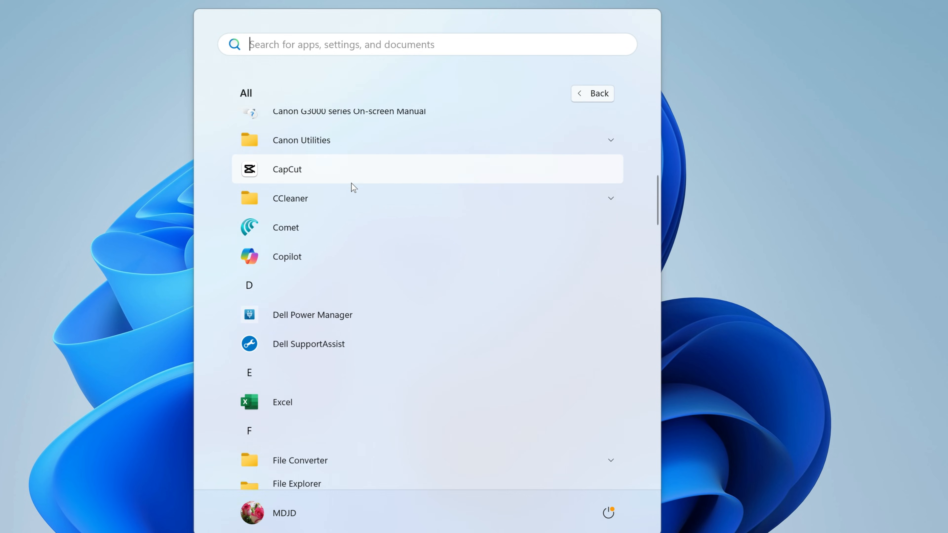
{"action": "scroll", "coordinate": [352, 183], "scroll_direction": "down", "scroll_amount": 4}
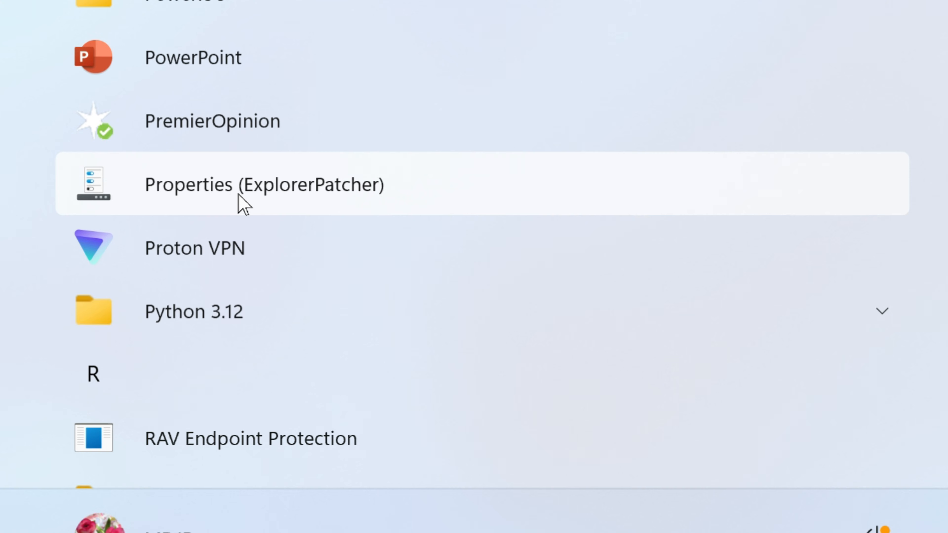
{"action": "right_click", "coordinate": [316, 356]}
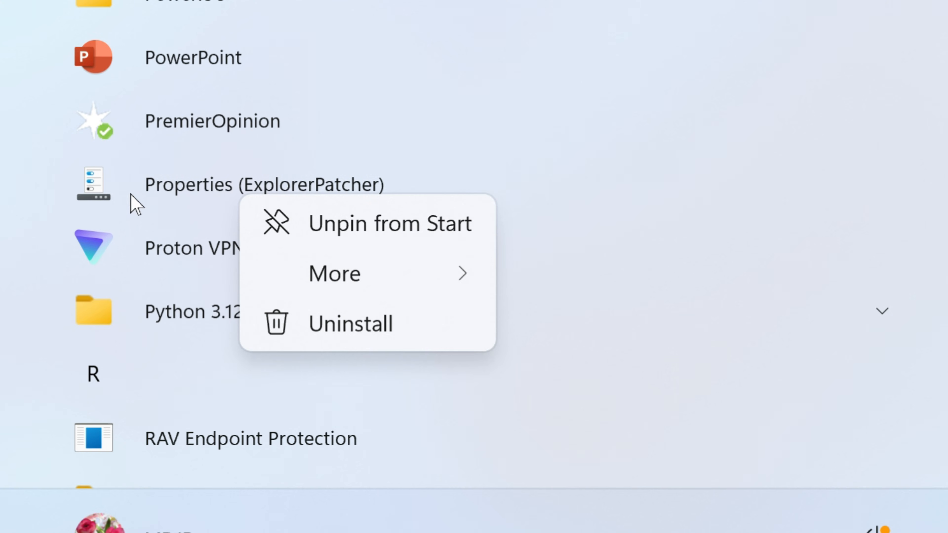
{"action": "mouse_move", "coordinate": [325, 268]}
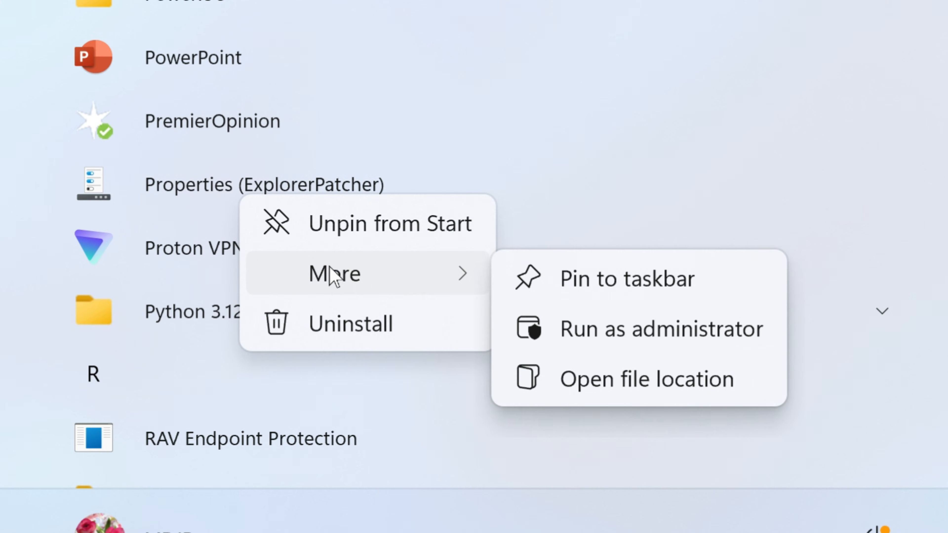
{"action": "left_click", "coordinate": [674, 295]}
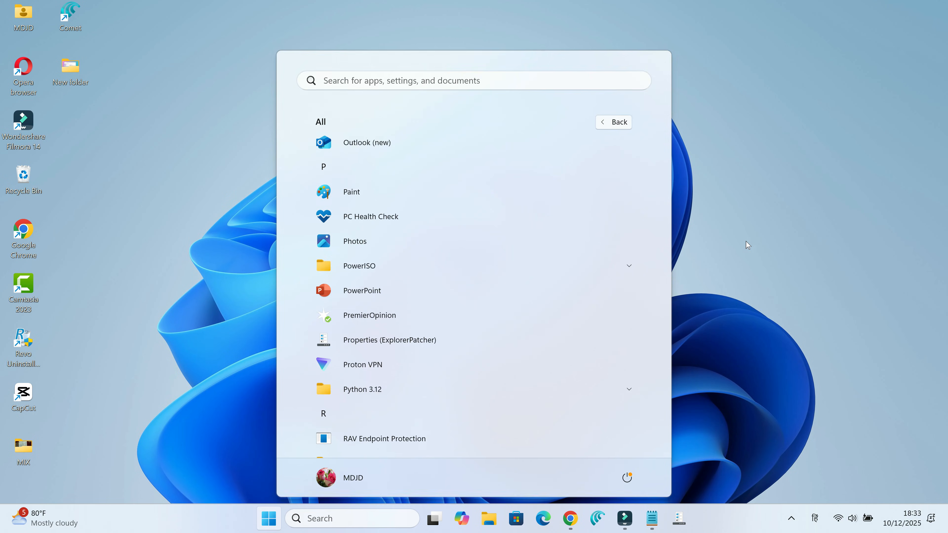
Dismiss the Start menu, open ExplorerPatcher's Properties from its taskbar pin, look at the taskbar settings and close the window.
{"action": "left_click", "coordinate": [695, 509]}
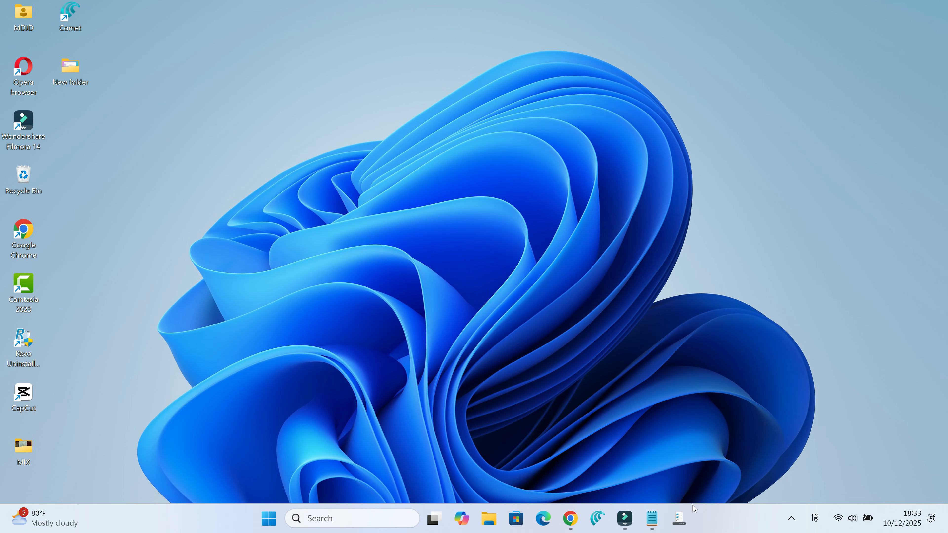
{"action": "left_click", "coordinate": [679, 520]}
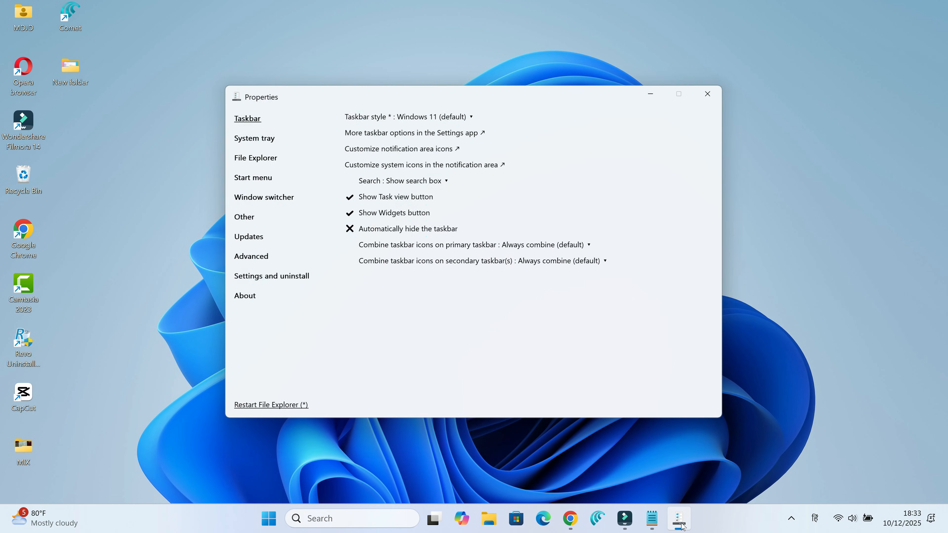
{"action": "left_click", "coordinate": [709, 94]}
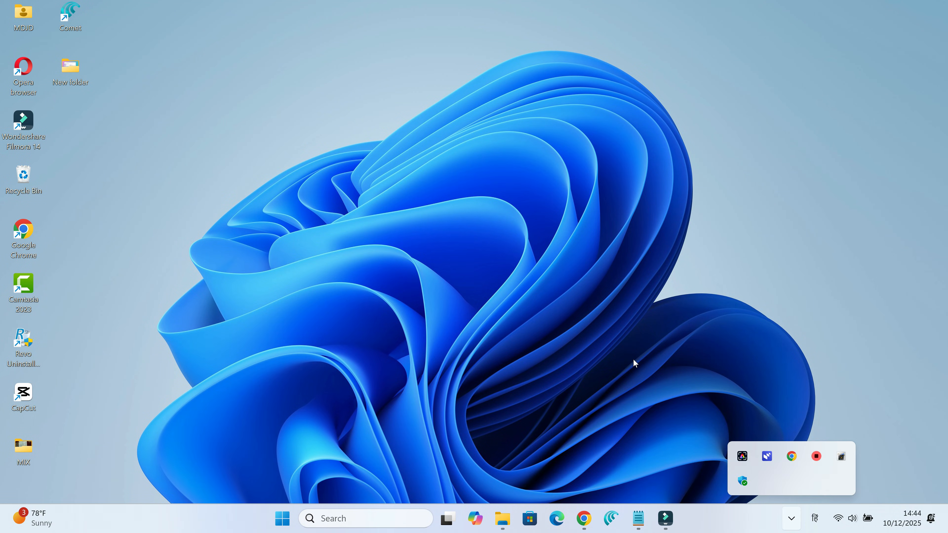
Bring up the MIX folder and display the full classic context options for the Google_Chrome_icon_(February_2022) image.
{"action": "left_click", "coordinate": [633, 357]}
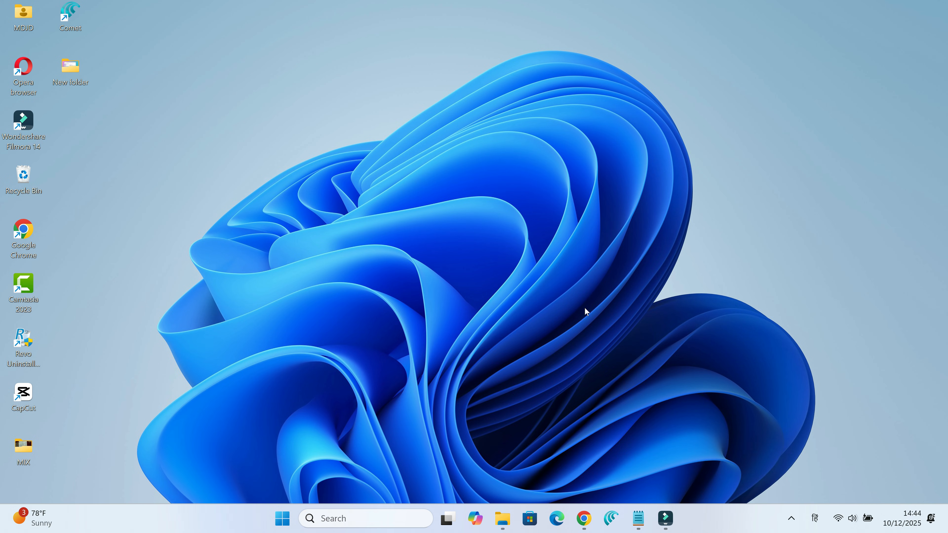
{"action": "left_click", "coordinate": [503, 519]}
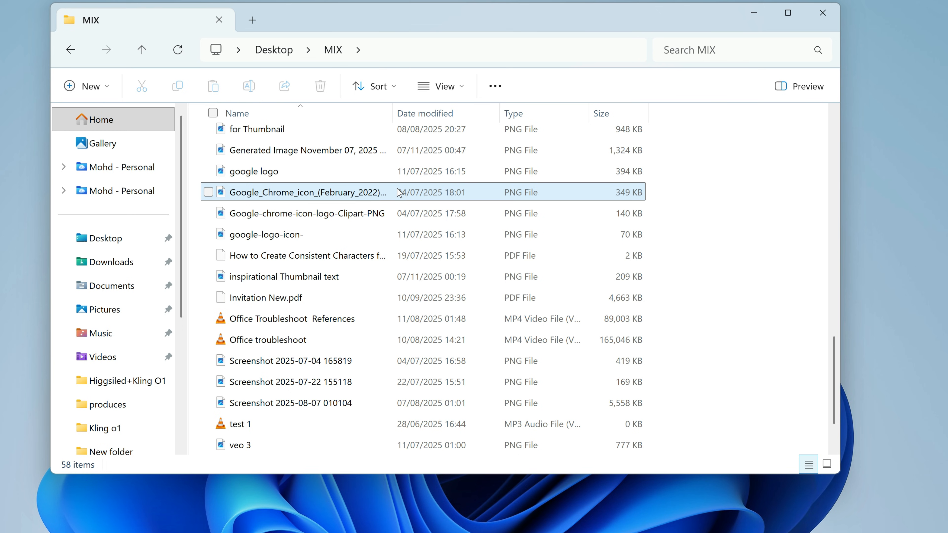
{"action": "left_click", "coordinate": [399, 193]}
{"action": "right_click", "coordinate": [399, 193]}
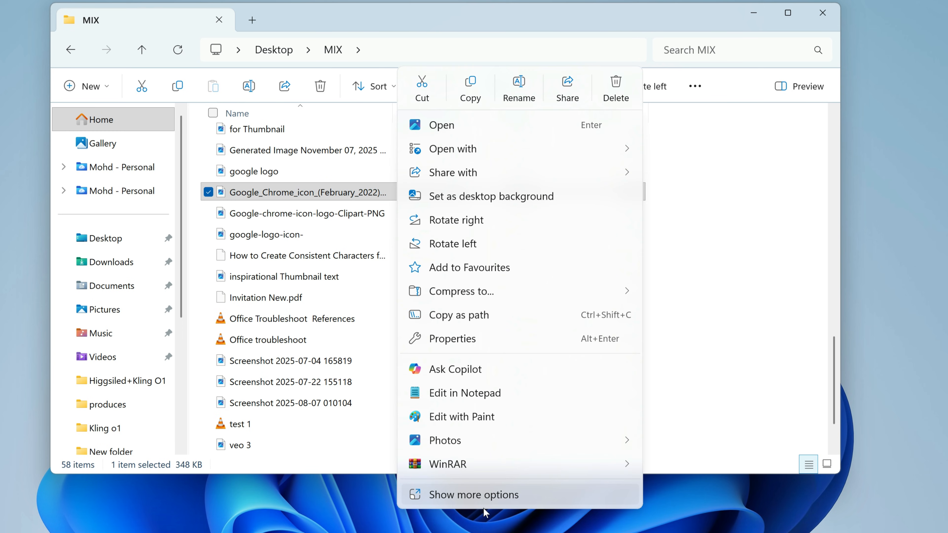
{"action": "left_click", "coordinate": [481, 497]}
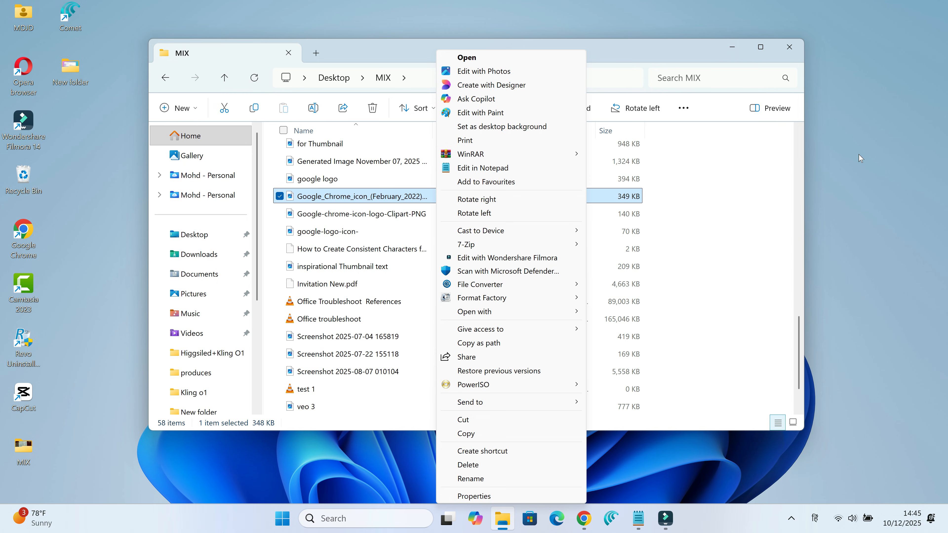
Review the short Windows 11 context options of the selected Chrome icon image, dismiss them and minimize the MIX folder window.
{"action": "left_click", "coordinate": [858, 154]}
{"action": "right_click", "coordinate": [536, 201]}
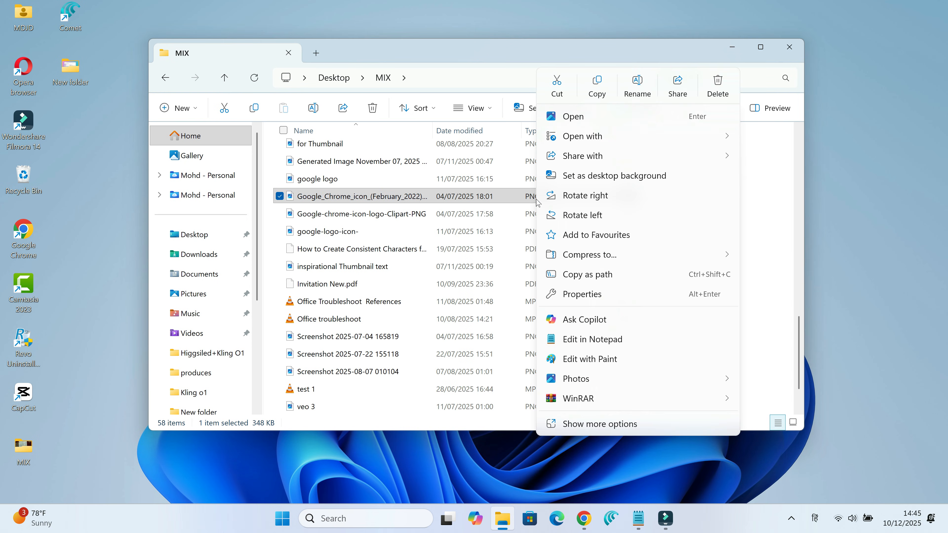
{"action": "left_click", "coordinate": [874, 176]}
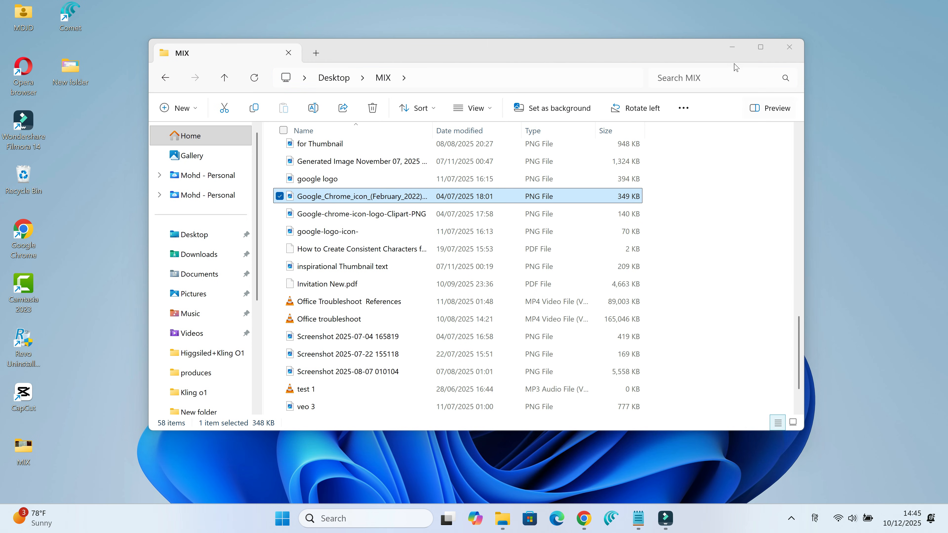
{"action": "left_click", "coordinate": [732, 47]}
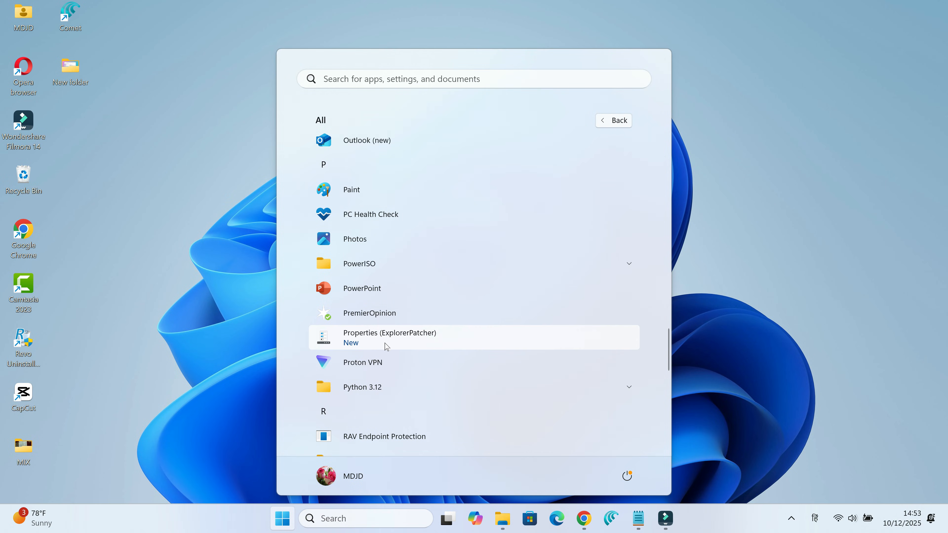
Open ExplorerPatcher's Properties, enable disabling of the Windows 11 context menu, restart File Explorer and minimize the window.
{"action": "left_click", "coordinate": [422, 346]}
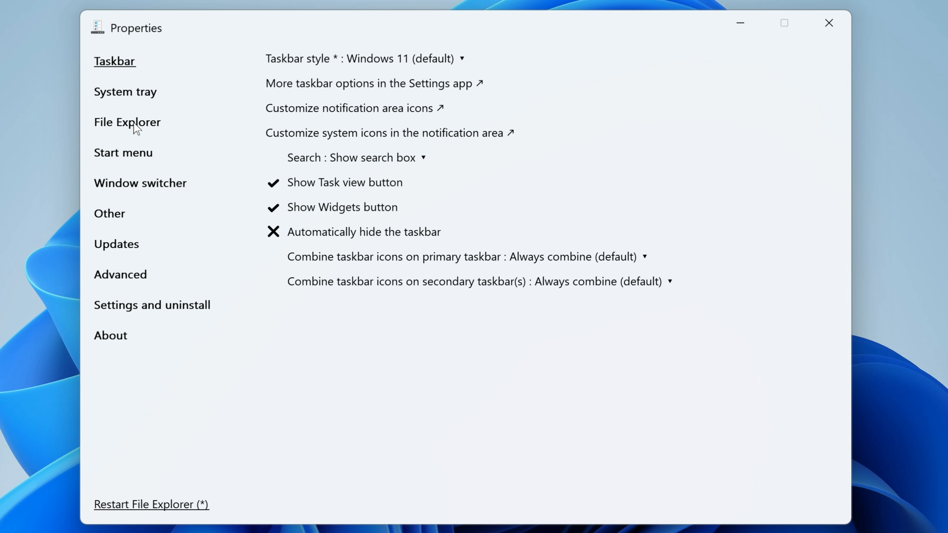
{"action": "left_click", "coordinate": [154, 129]}
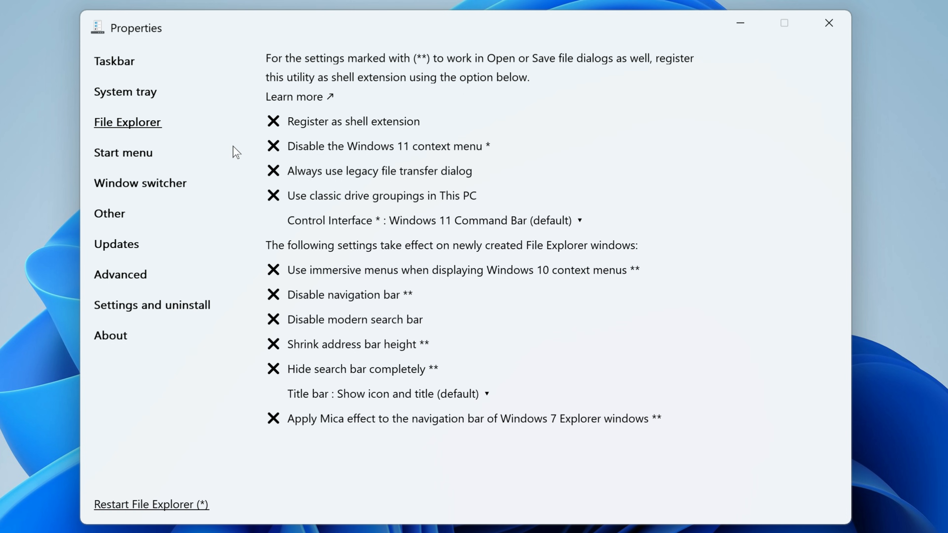
{"action": "left_click", "coordinate": [278, 150]}
{"action": "left_click", "coordinate": [177, 505]}
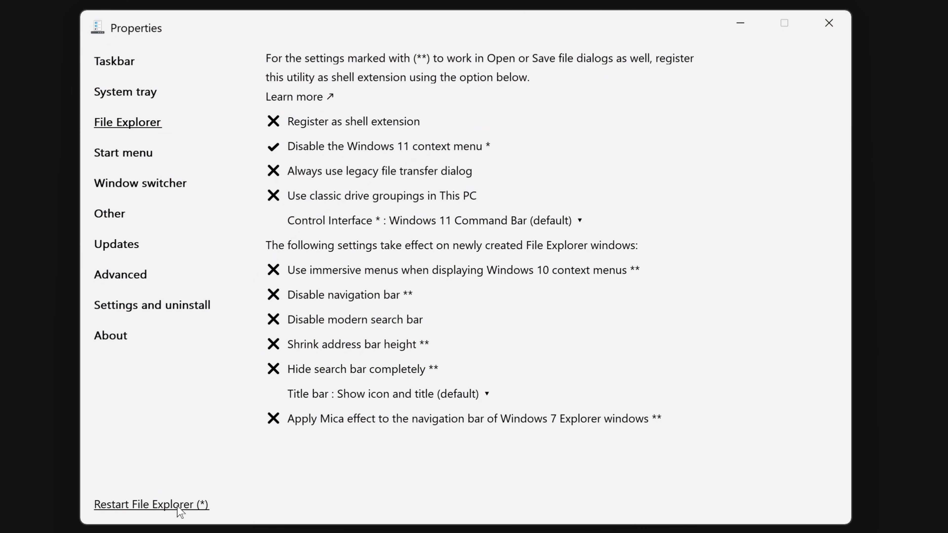
{"action": "left_click", "coordinate": [740, 28]}
Bring up the MIX folder, review the context options of the Google_Chrome_icon_(February_2022).svg image and close the folder.
{"action": "left_click", "coordinate": [489, 519]}
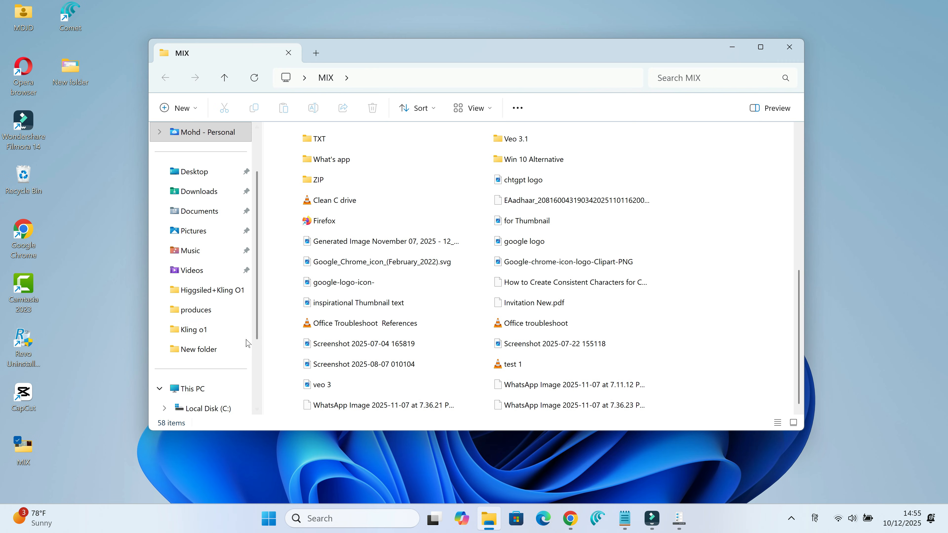
{"action": "left_click", "coordinate": [397, 261]}
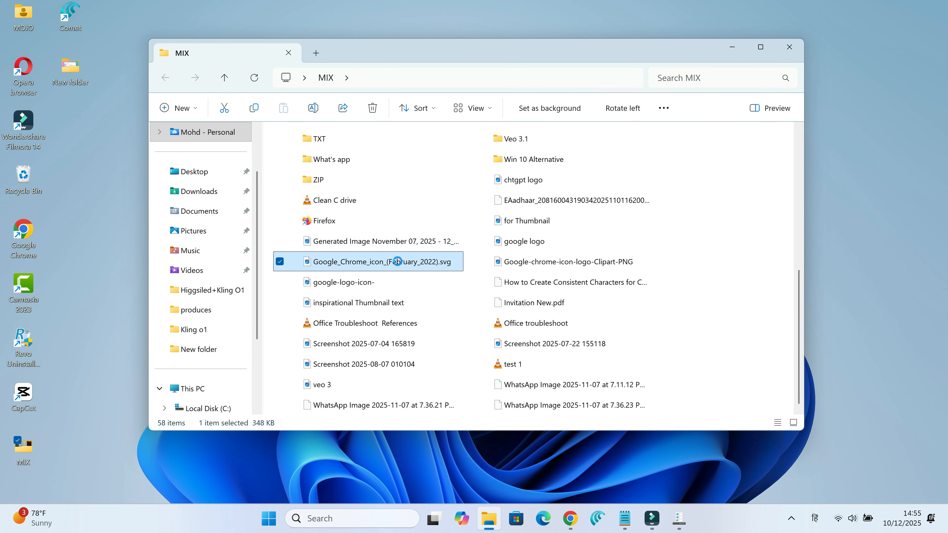
{"action": "right_click", "coordinate": [397, 261]}
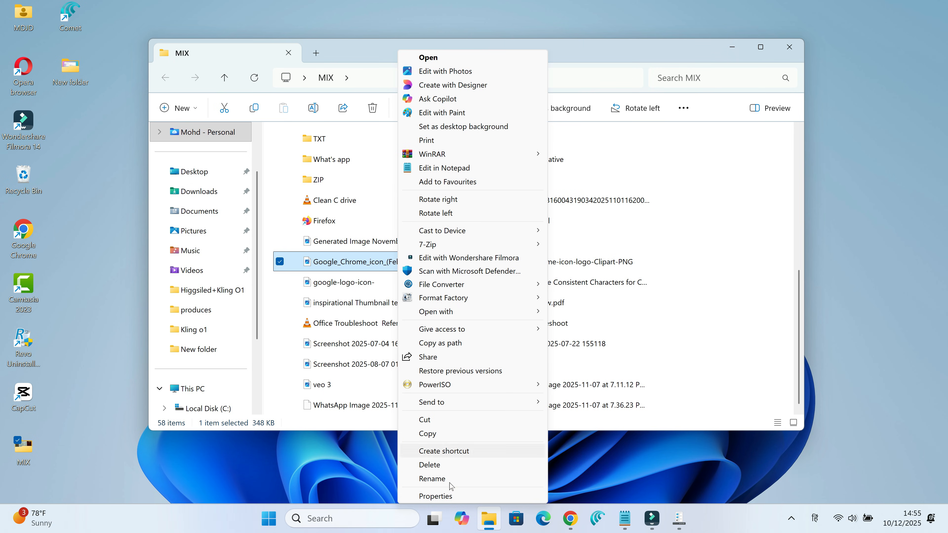
{"action": "left_click", "coordinate": [826, 124]}
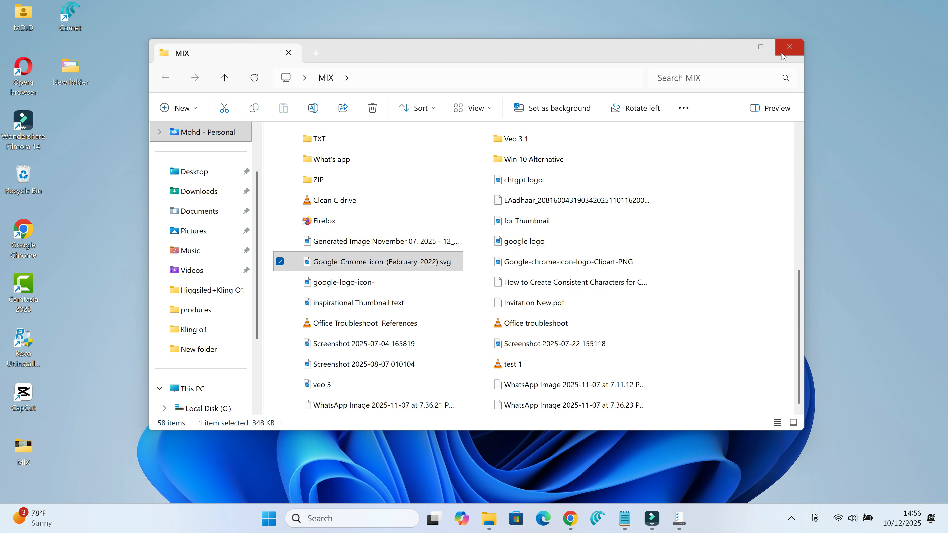
{"action": "left_click", "coordinate": [789, 48]}
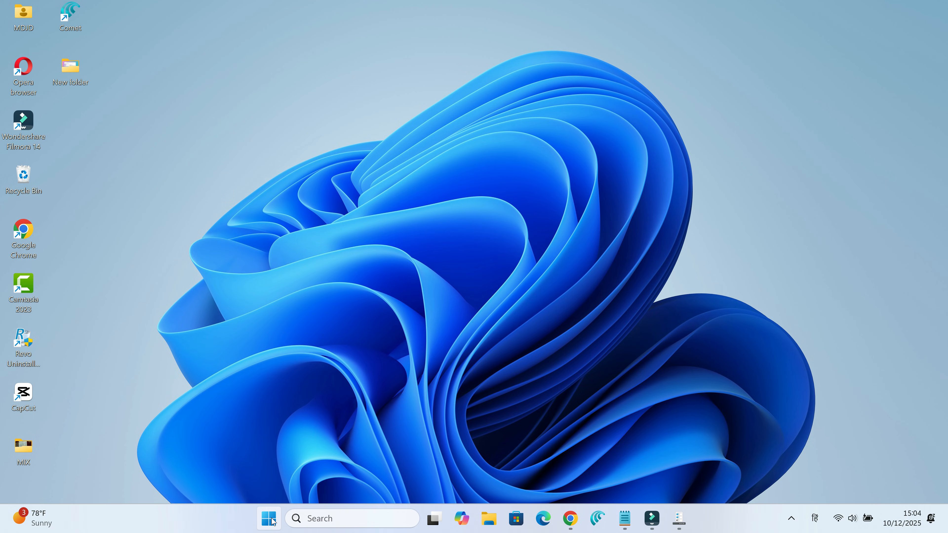
View and dismiss the current Start menu, and set the Start menu style to Windows 10 in ExplorerPatcher's Properties.
{"action": "left_click", "coordinate": [269, 519]}
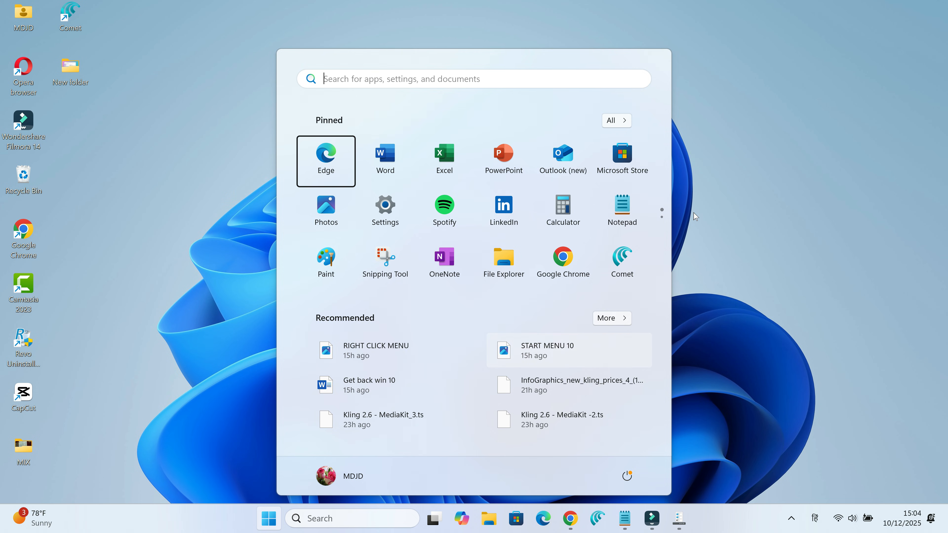
{"action": "left_click", "coordinate": [708, 205]}
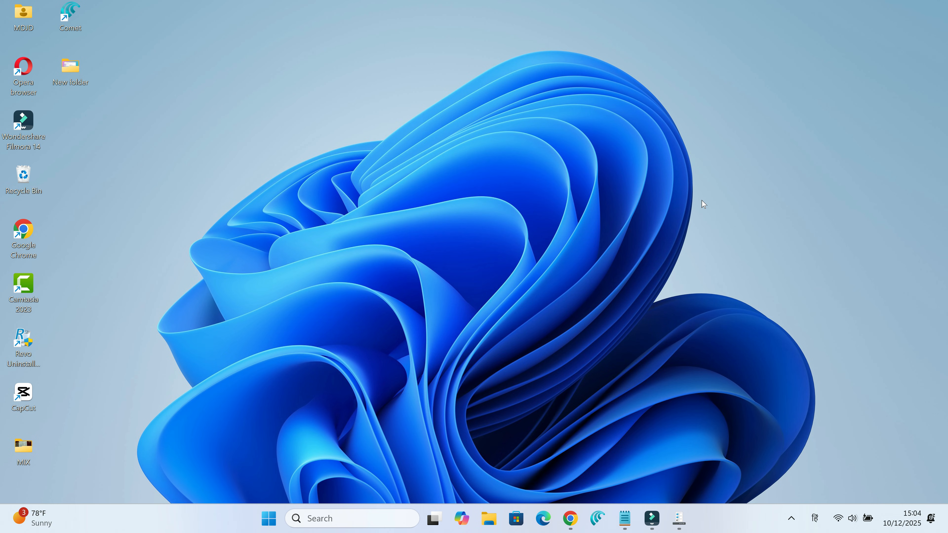
{"action": "left_click", "coordinate": [680, 518]}
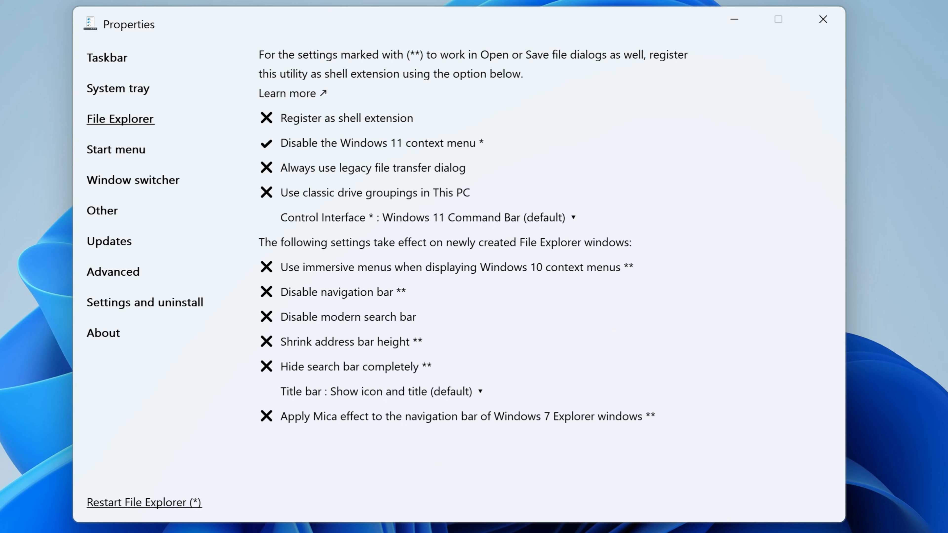
{"action": "left_click", "coordinate": [124, 152]}
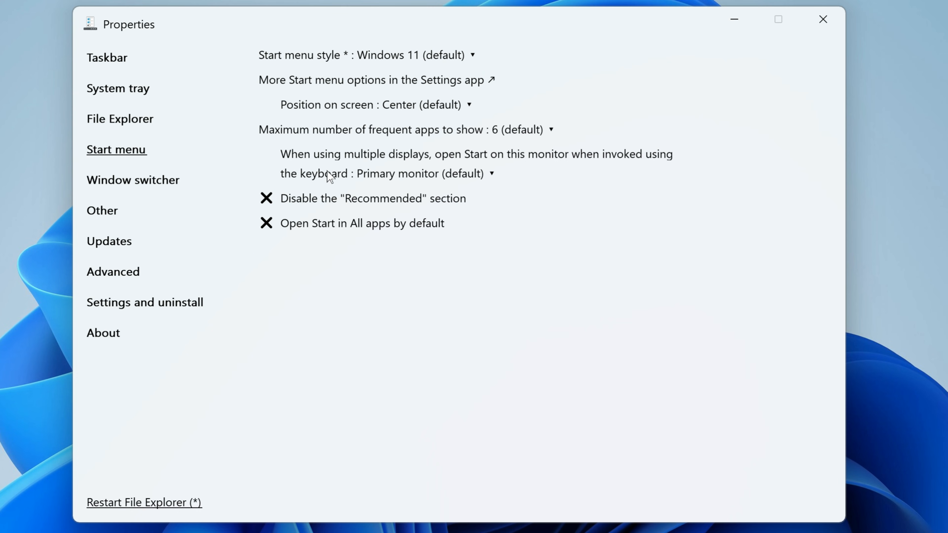
{"action": "left_click", "coordinate": [473, 57]}
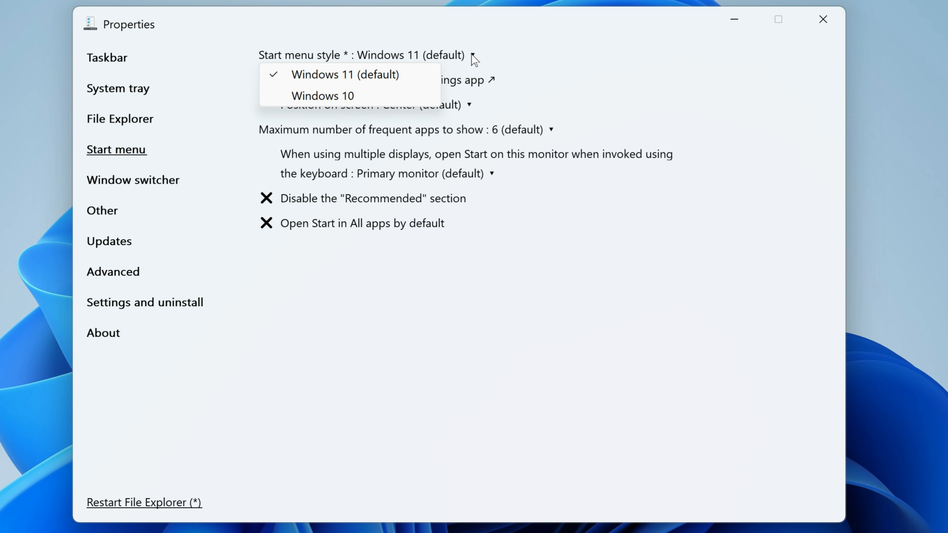
{"action": "left_click", "coordinate": [347, 95]}
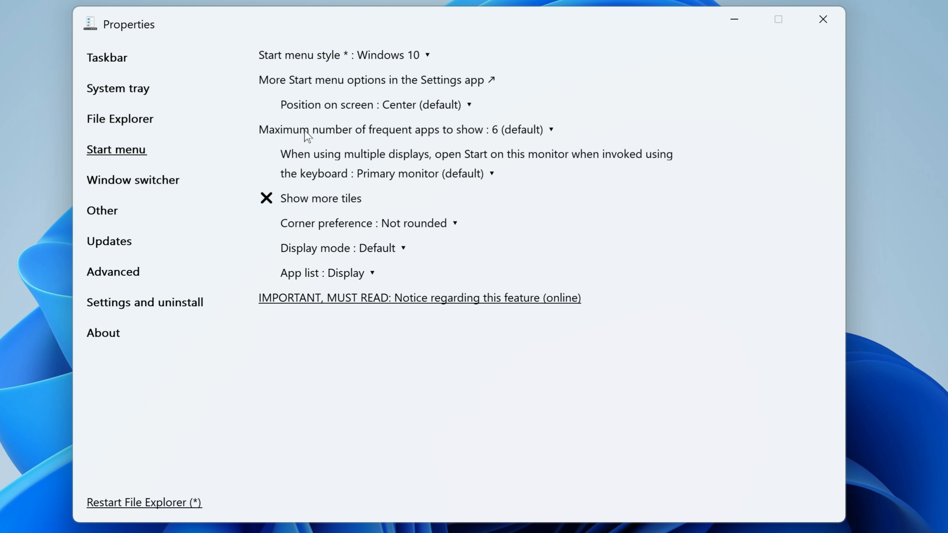
Look over the choices for the maximum number of frequent apps to show, and minimize the Properties window.
{"action": "left_click", "coordinate": [552, 131]}
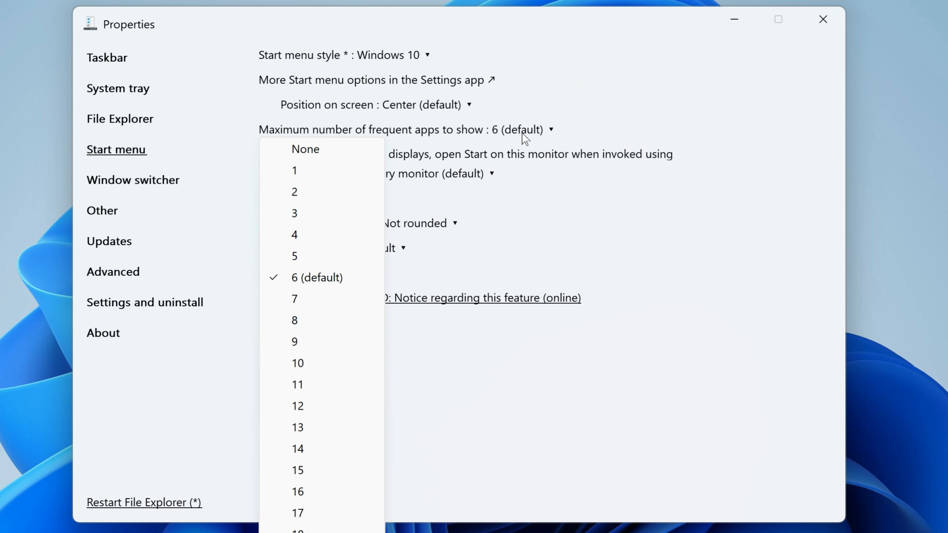
{"action": "left_click", "coordinate": [552, 133]}
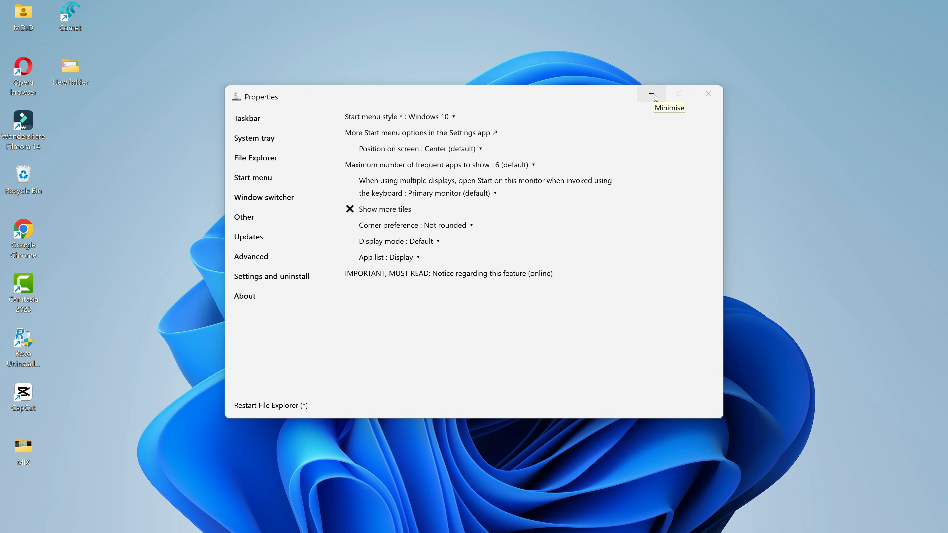
{"action": "left_click", "coordinate": [654, 96]}
Open the Start menu to examine its Windows 10 style app list and tiles, and dismiss it.
{"action": "left_click", "coordinate": [267, 527]}
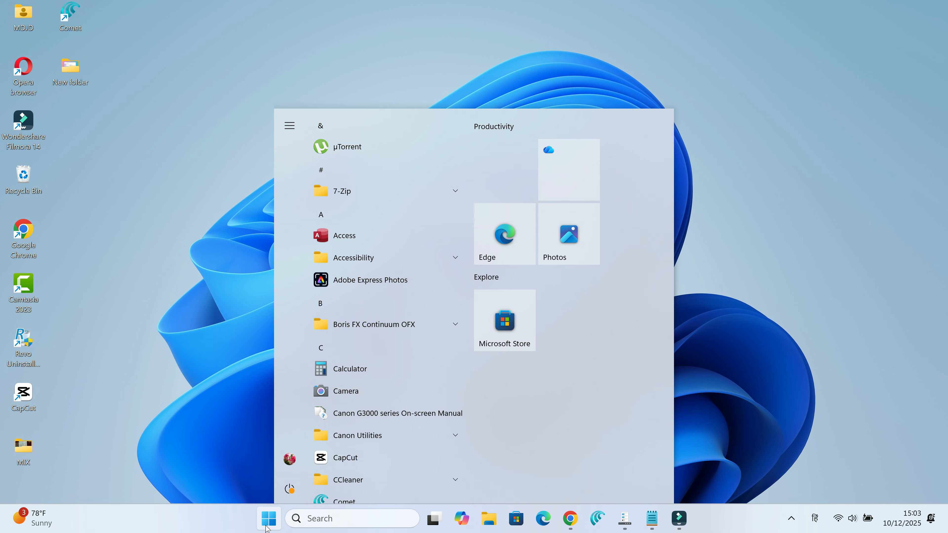
{"action": "left_click_drag", "start_coordinate": [469, 179], "coordinate": [466, 146]}
{"action": "left_click", "coordinate": [691, 478]}
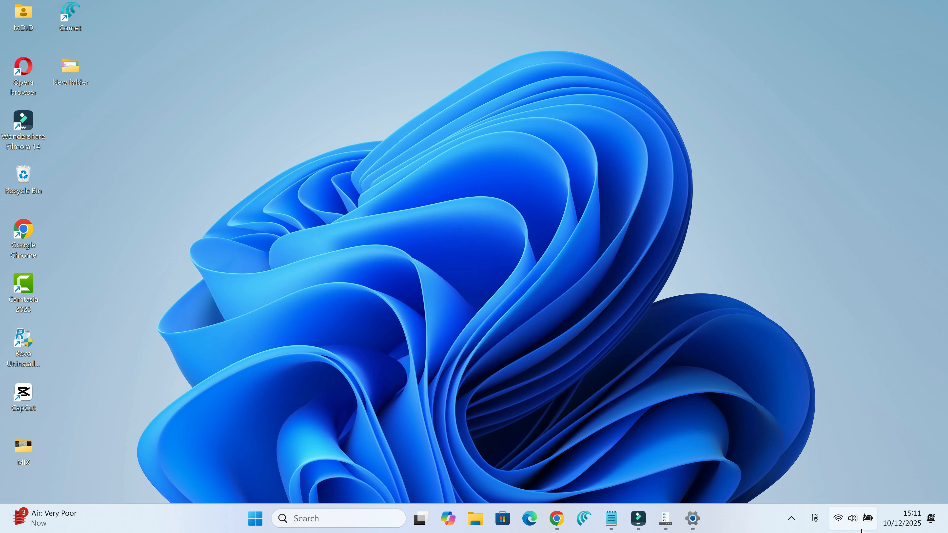
Open the taskbar personalisation settings, set the taskbar alignment to Left and minimize the Settings window.
{"action": "left_click", "coordinate": [844, 528]}
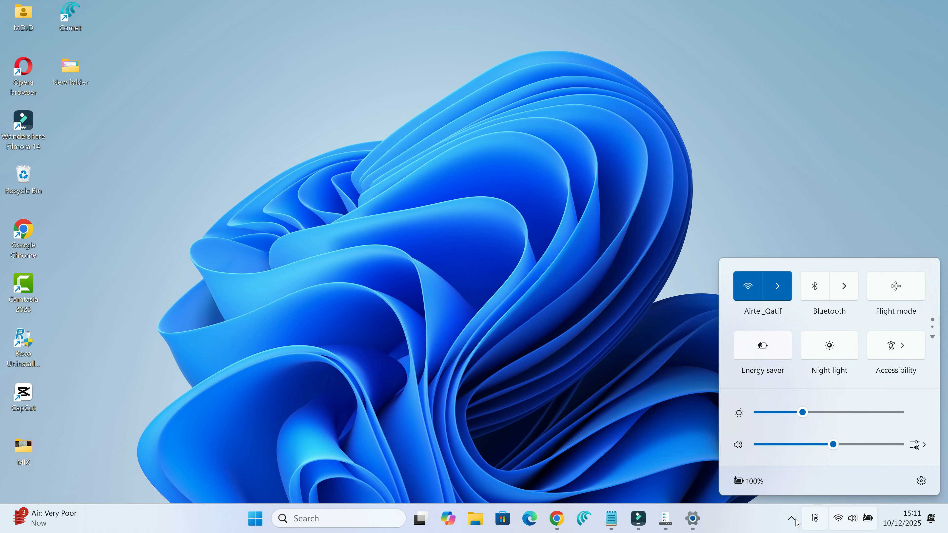
{"action": "left_click", "coordinate": [922, 482]}
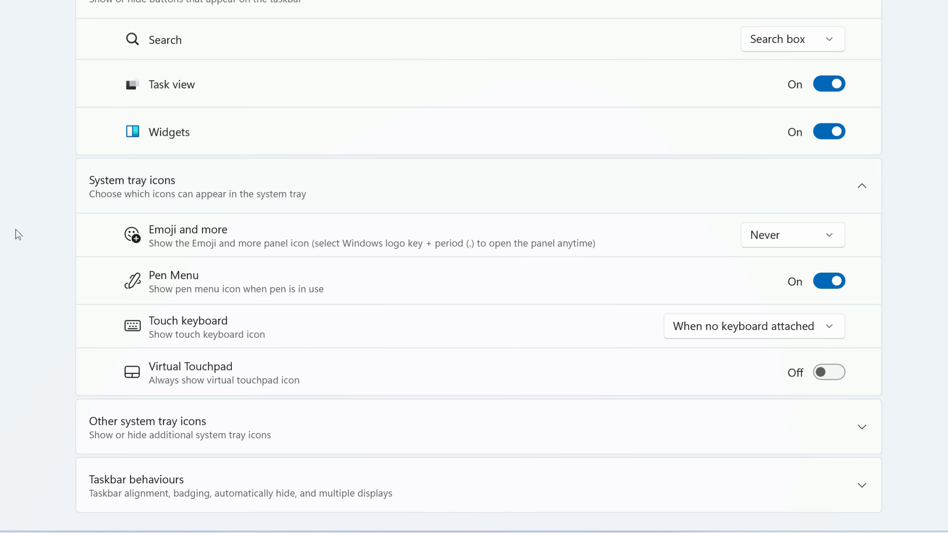
{"action": "scroll", "coordinate": [542, 310], "scroll_direction": "down", "scroll_amount": 3}
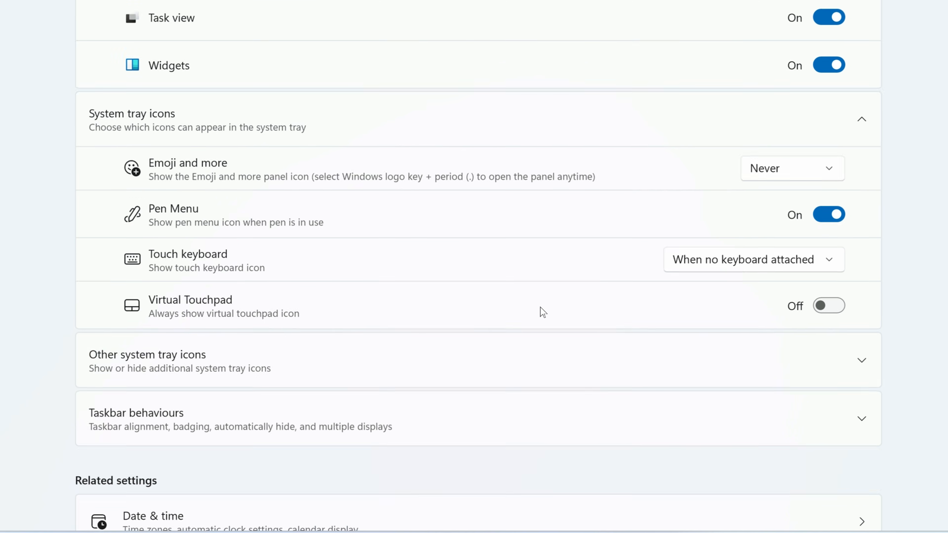
{"action": "scroll", "coordinate": [541, 310], "scroll_direction": "down", "scroll_amount": 3}
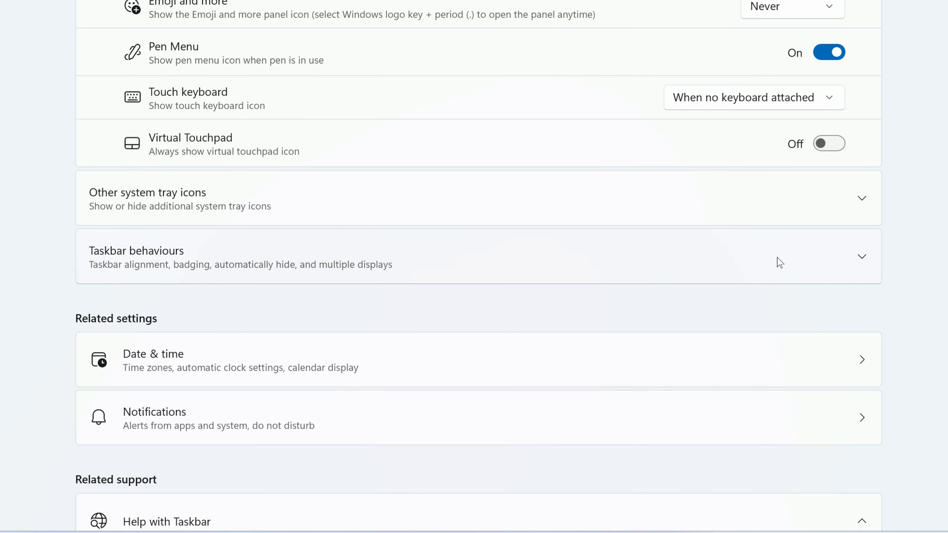
{"action": "left_click", "coordinate": [863, 254]}
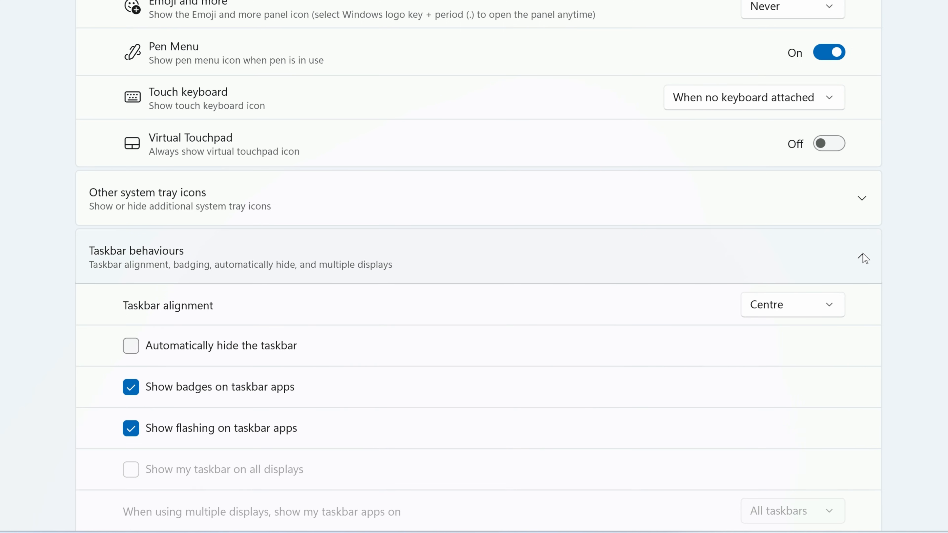
{"action": "left_click", "coordinate": [830, 307]}
{"action": "left_click", "coordinate": [774, 284]}
{"action": "scroll", "coordinate": [613, 291], "scroll_direction": "down", "scroll_amount": 3}
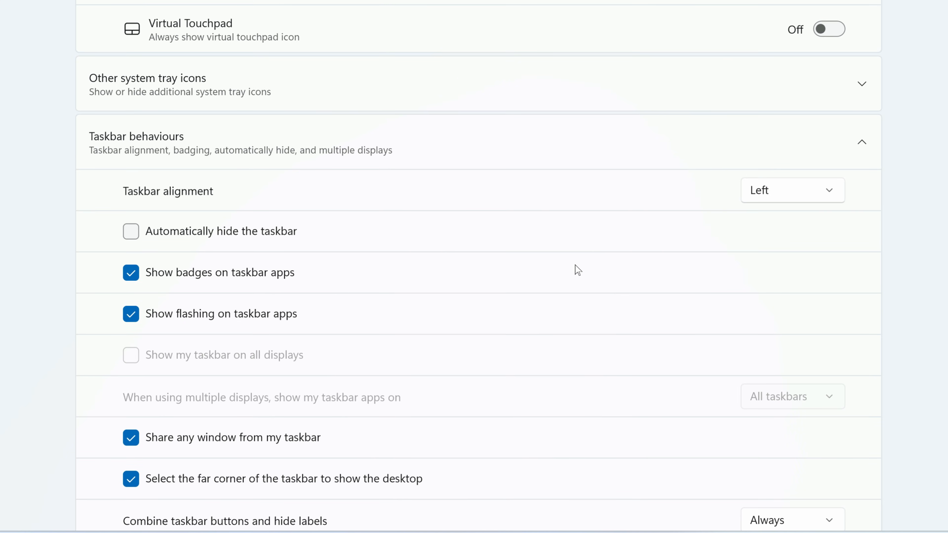
{"action": "scroll", "coordinate": [575, 264], "scroll_direction": "down", "scroll_amount": 3}
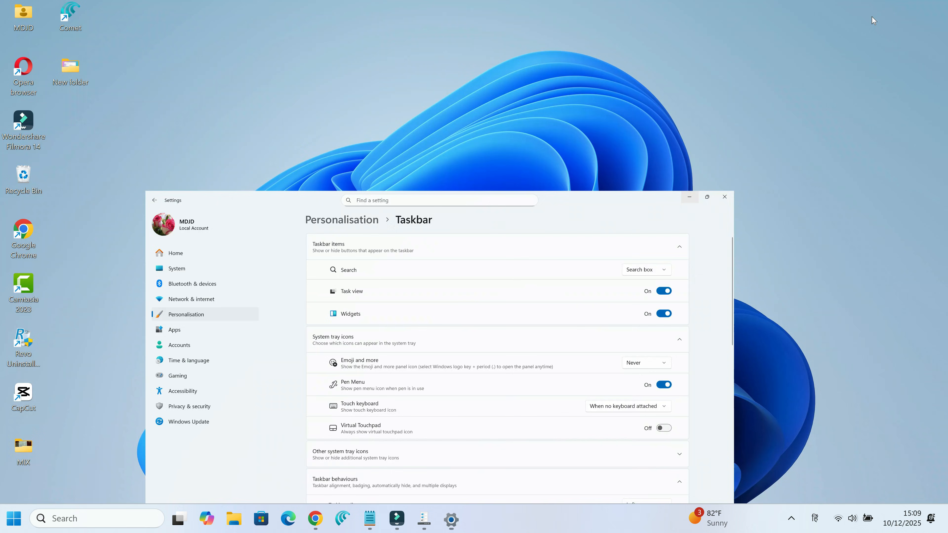
{"action": "key", "text": "super+d"}
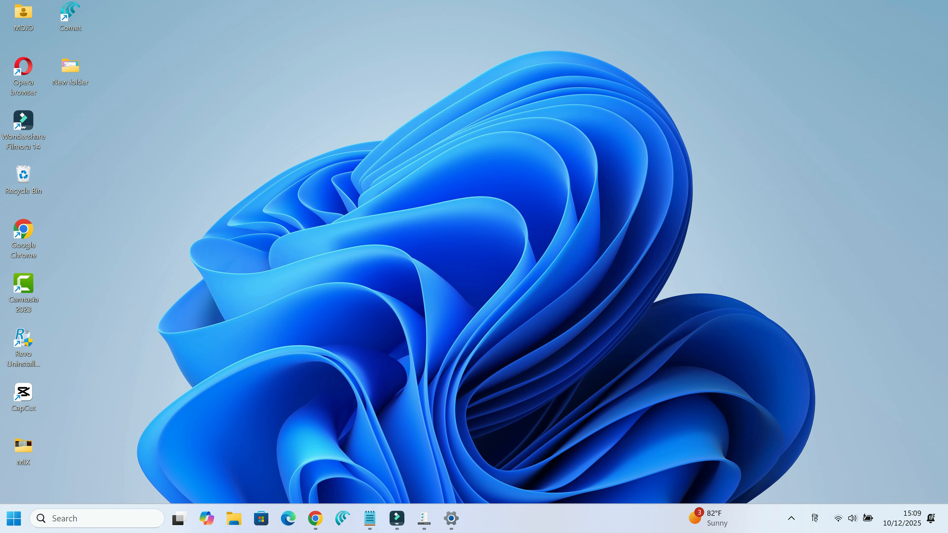
Check where the Start menu and the search panel open on the left-aligned taskbar, dismissing each.
{"action": "left_click", "coordinate": [12, 522]}
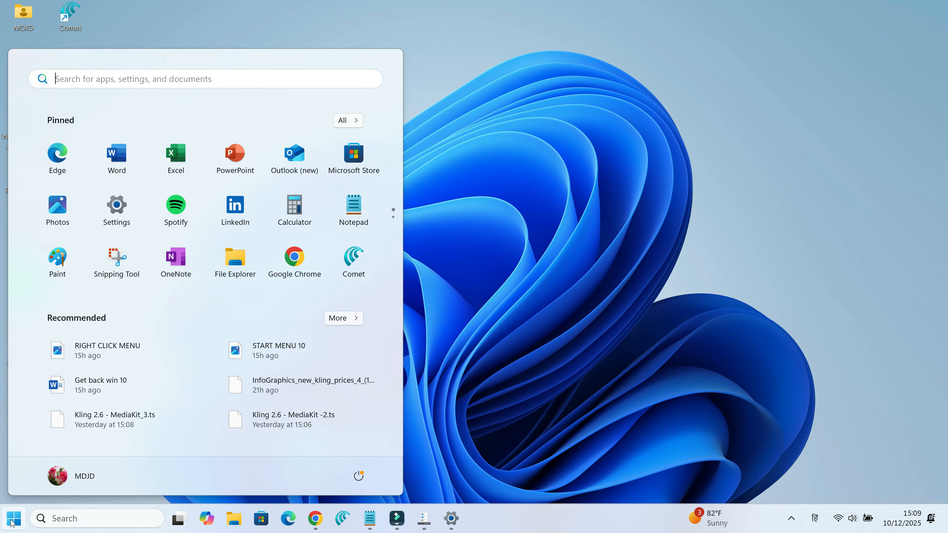
{"action": "left_click", "coordinate": [604, 233]}
{"action": "left_click", "coordinate": [80, 520]}
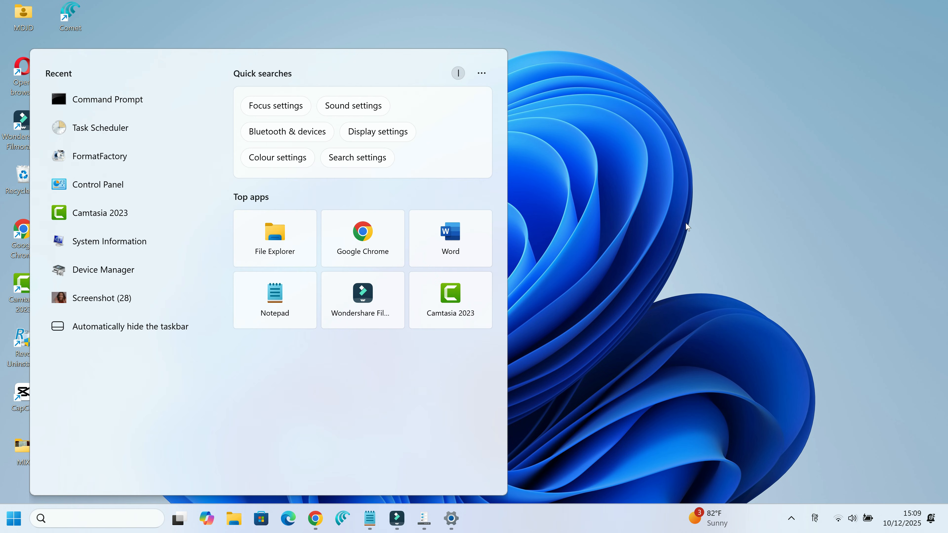
{"action": "left_click", "coordinate": [564, 212]}
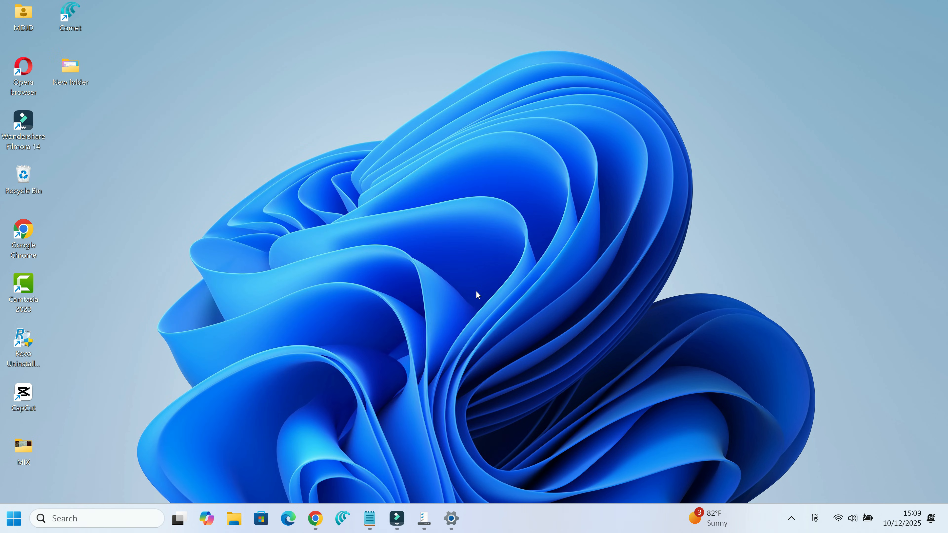
Restore the taskbar settings window, set the taskbar alignment to Centre and minimize the window.
{"action": "left_click", "coordinate": [451, 518]}
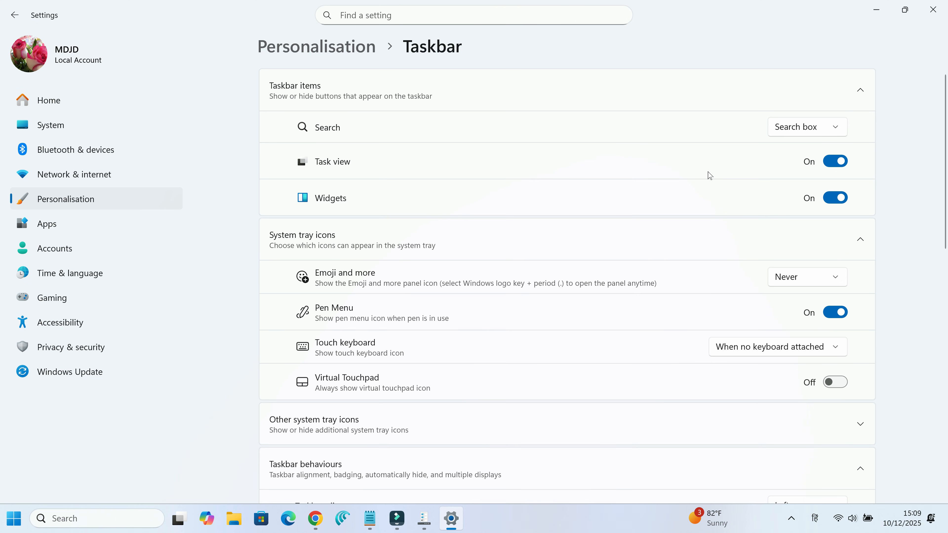
{"action": "scroll", "coordinate": [710, 176], "scroll_direction": "down", "scroll_amount": 5}
{"action": "scroll", "coordinate": [697, 179], "scroll_direction": "down", "scroll_amount": 3}
{"action": "left_click", "coordinate": [837, 245]}
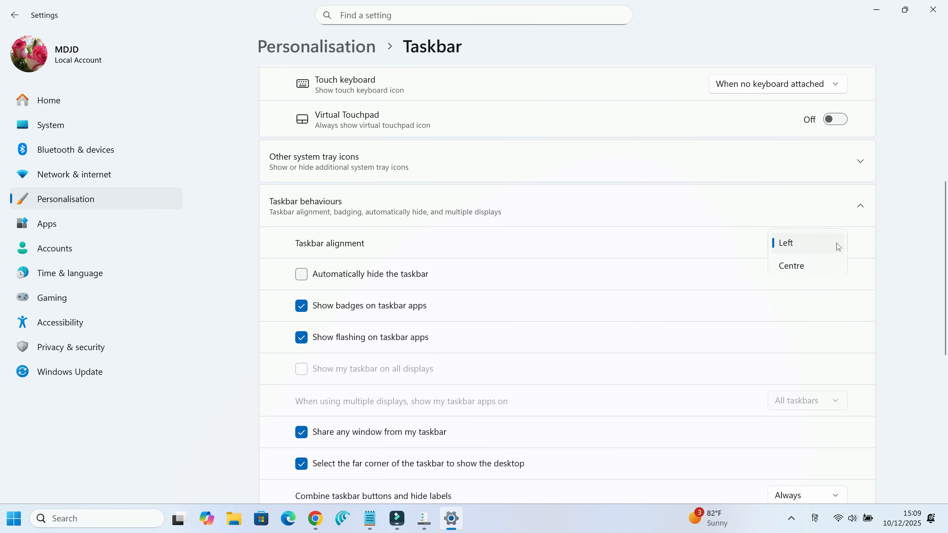
{"action": "left_click", "coordinate": [799, 275]}
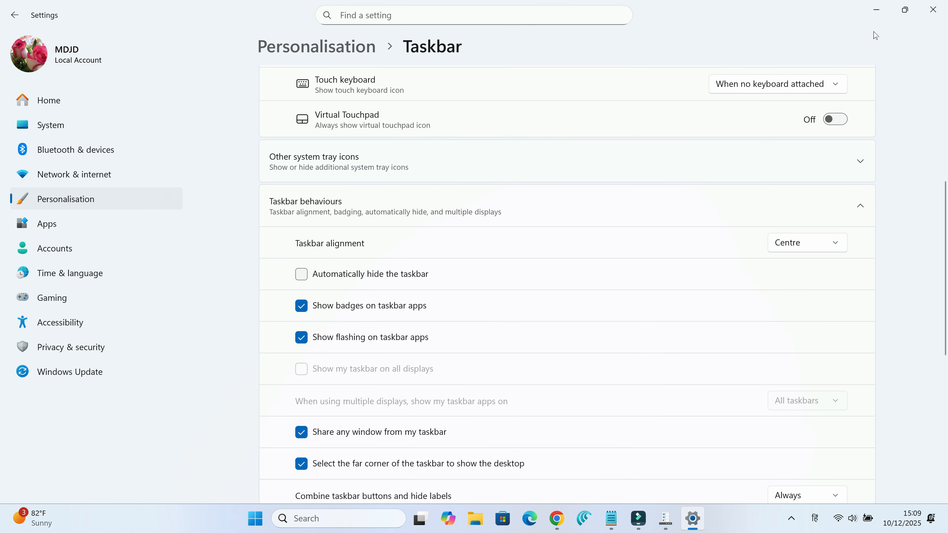
{"action": "left_click", "coordinate": [878, 11]}
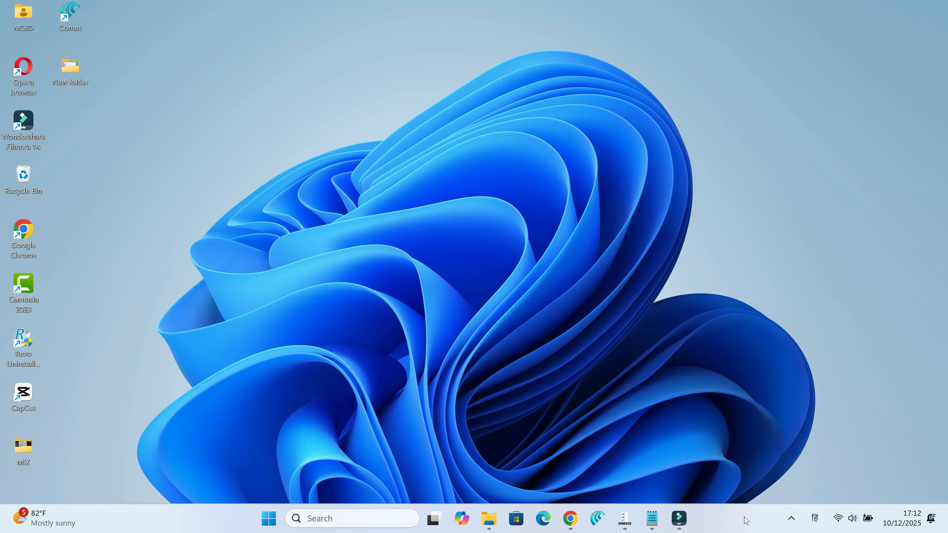
Display the context options of an empty area of the taskbar and dismiss them.
{"action": "right_click", "coordinate": [746, 521]}
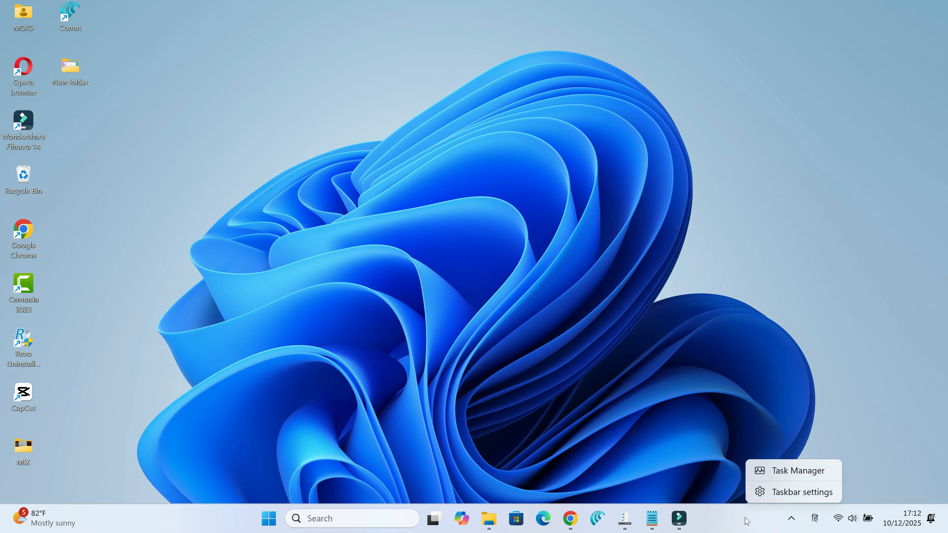
{"action": "left_click", "coordinate": [729, 341]}
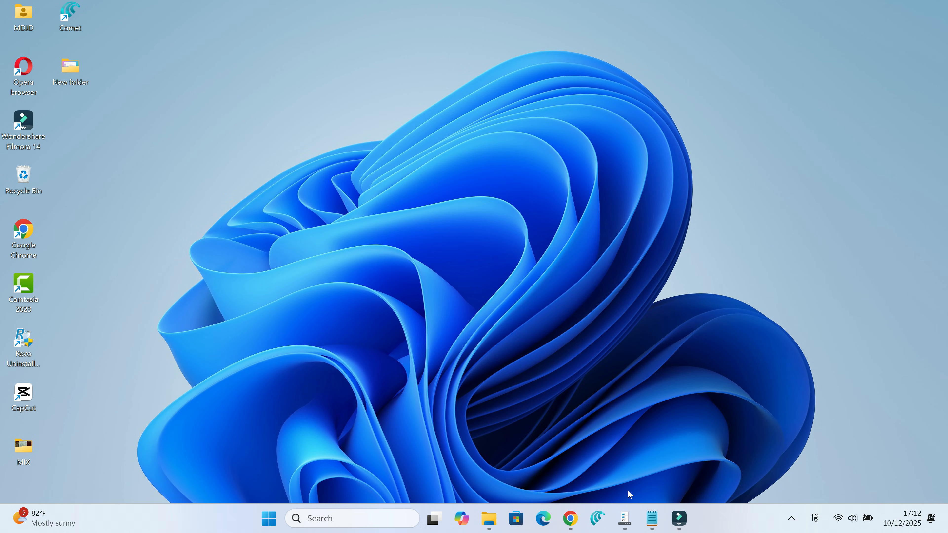
Set the ExplorerPatcher taskbar style to Windows 10 (ExplorerPatcher), restart File Explorer and check the taskbar's context options.
{"action": "right_click", "coordinate": [624, 519]}
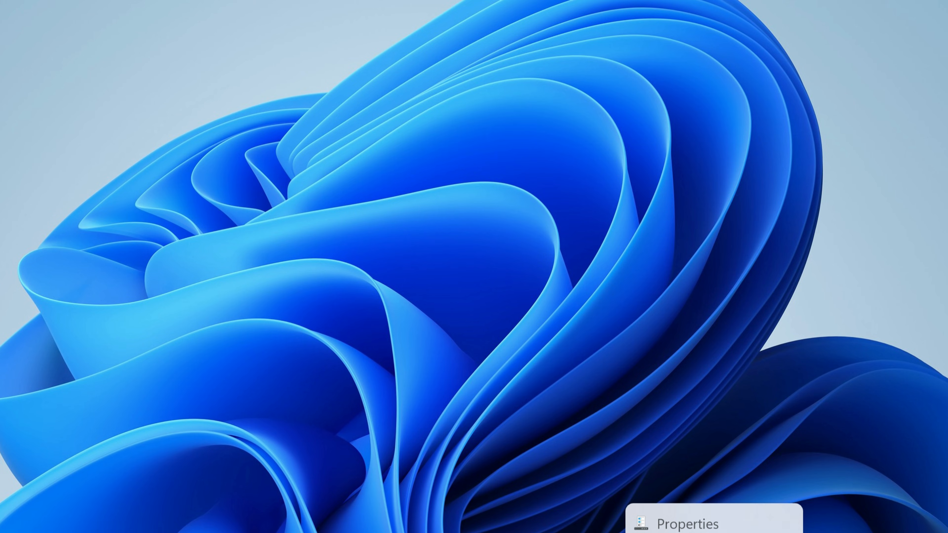
{"action": "left_click", "coordinate": [687, 524]}
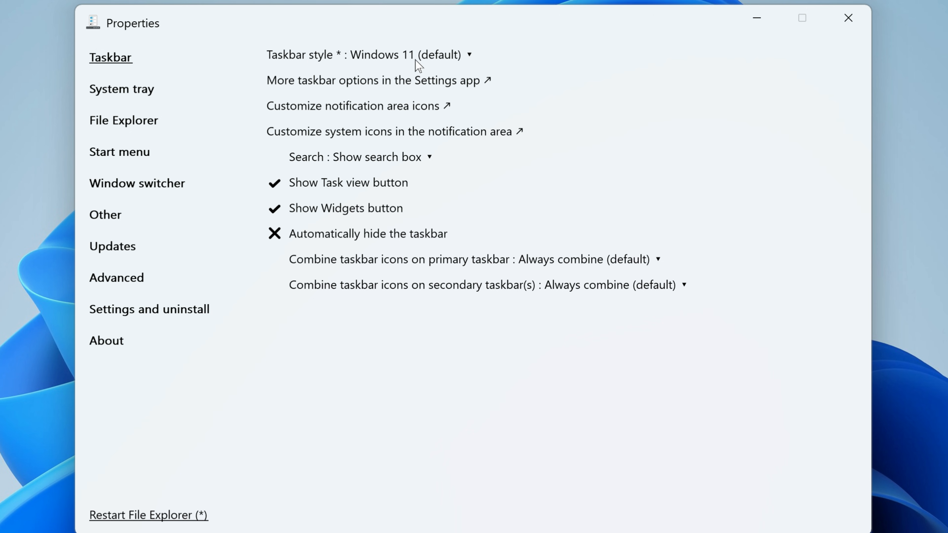
{"action": "left_click", "coordinate": [469, 56]}
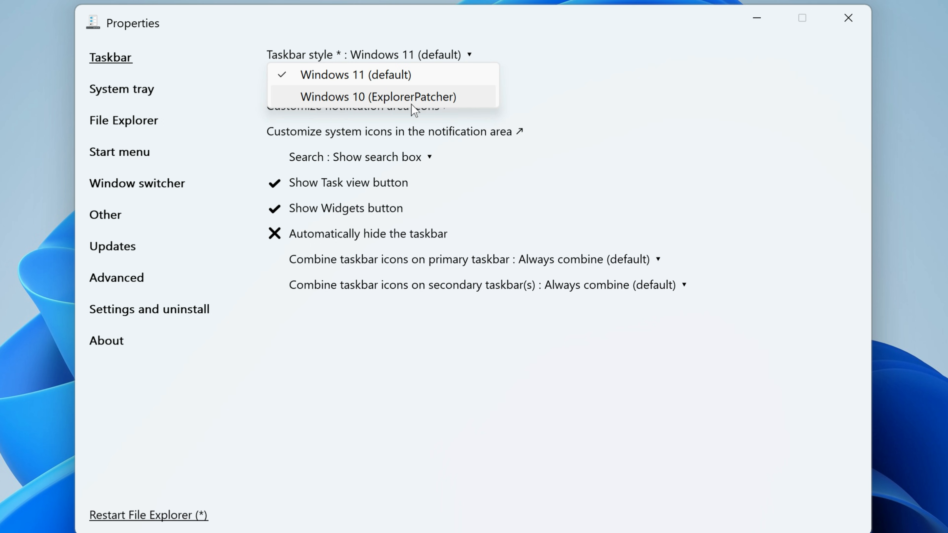
{"action": "left_click", "coordinate": [423, 105]}
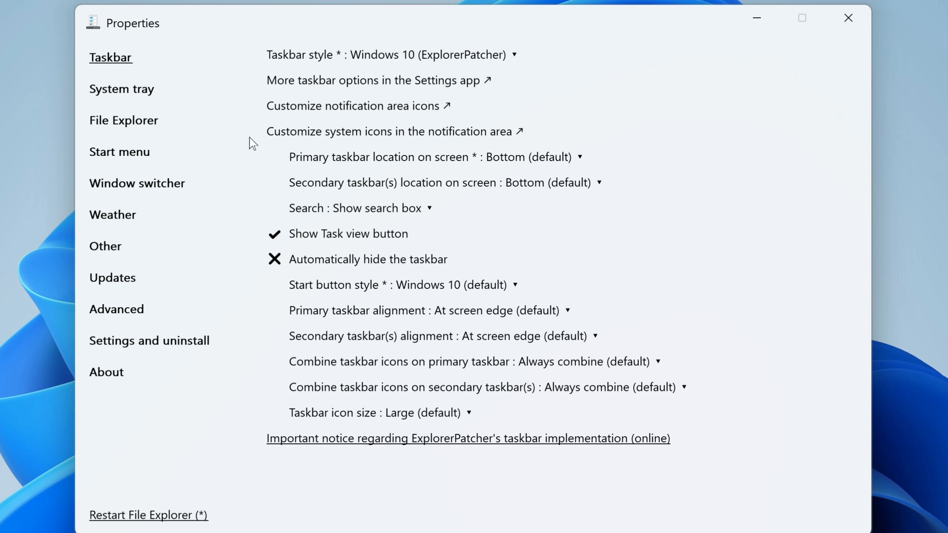
{"action": "left_click", "coordinate": [157, 521]}
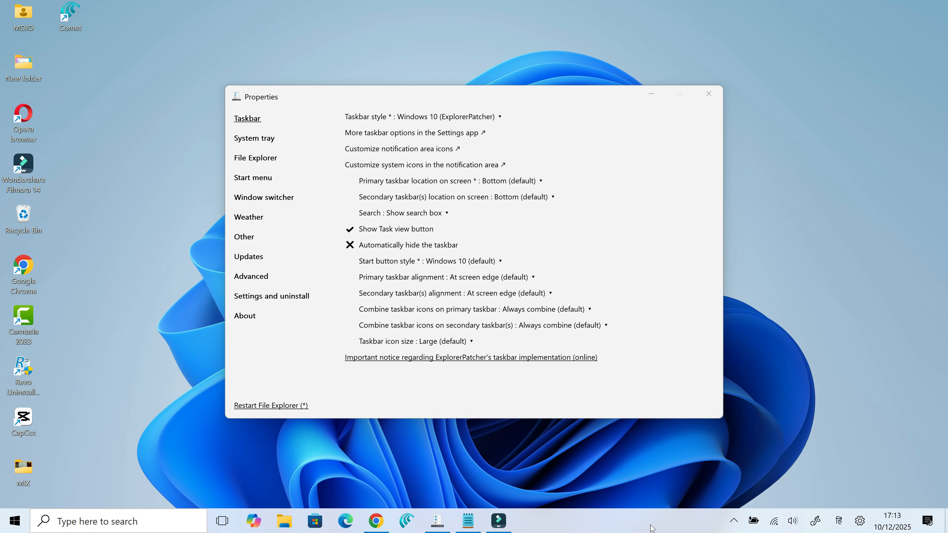
{"action": "right_click", "coordinate": [651, 527]}
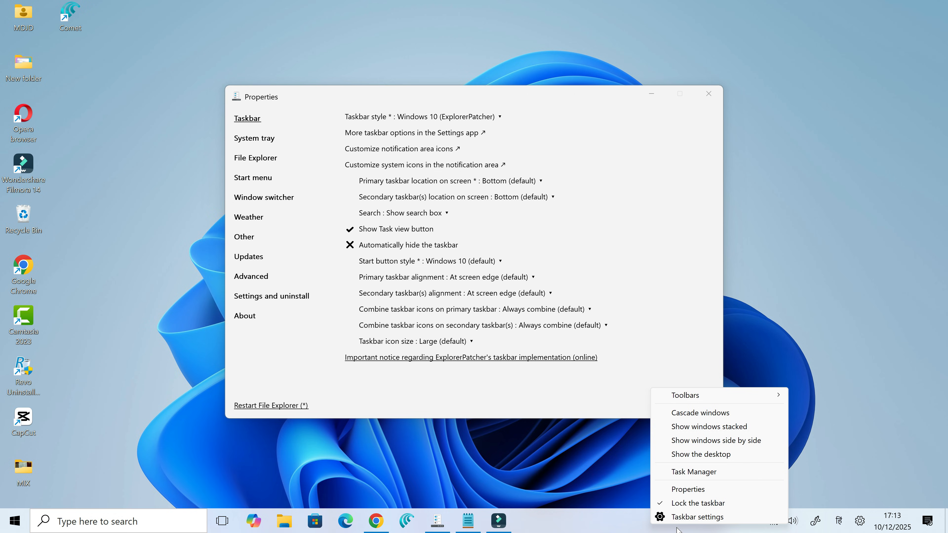
{"action": "left_click", "coordinate": [617, 527]}
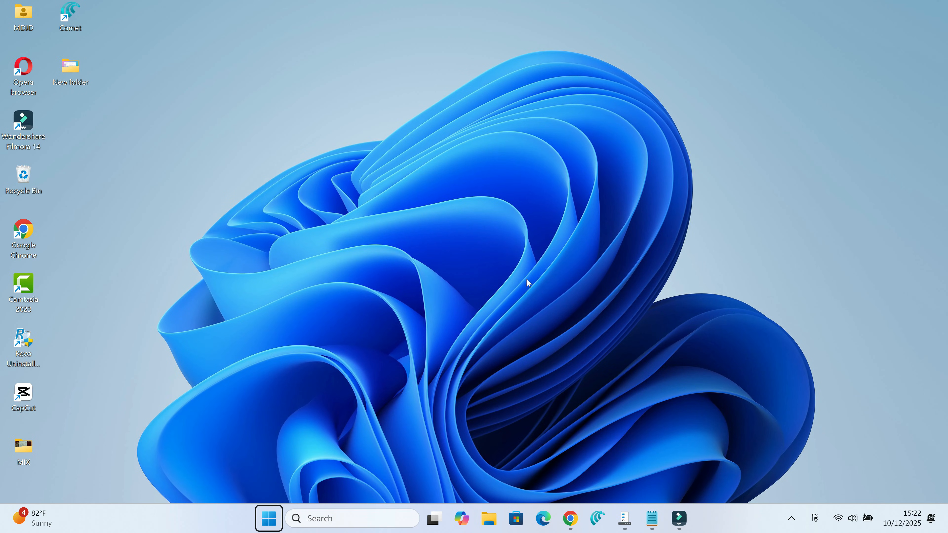
Open File Explorer, look over its command bar and Home page, and minimize the window.
{"action": "left_click", "coordinate": [493, 517]}
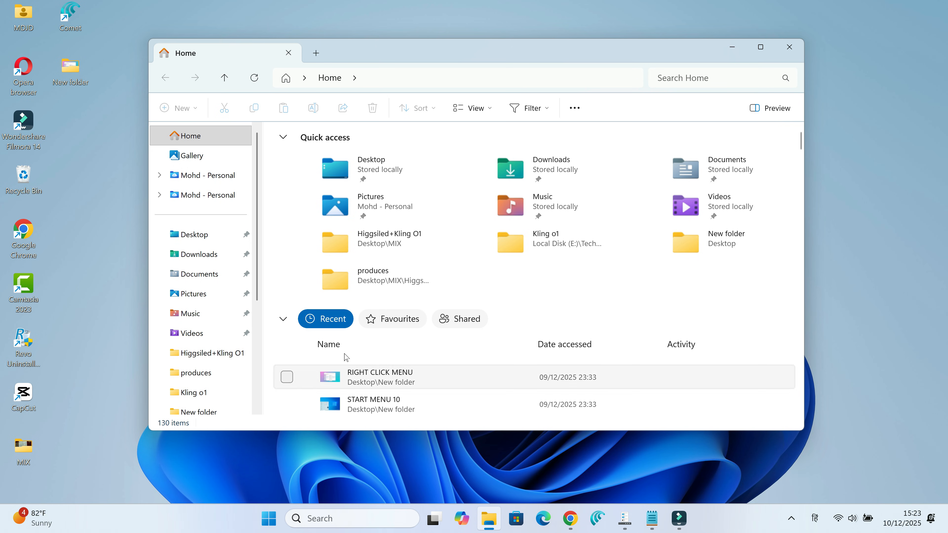
{"action": "scroll", "coordinate": [657, 359], "scroll_direction": "down", "scroll_amount": 2}
{"action": "scroll", "coordinate": [651, 351], "scroll_direction": "up", "scroll_amount": 1}
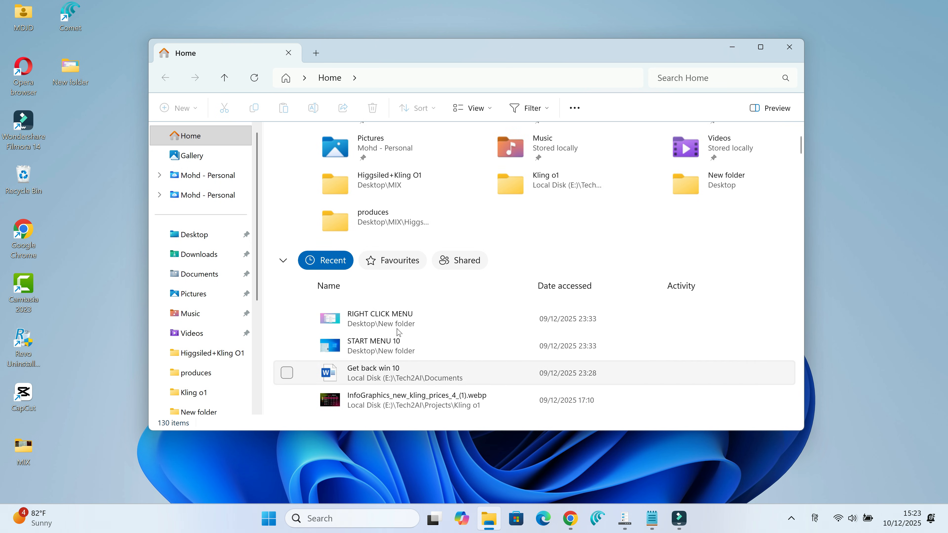
{"action": "left_click", "coordinate": [732, 51]}
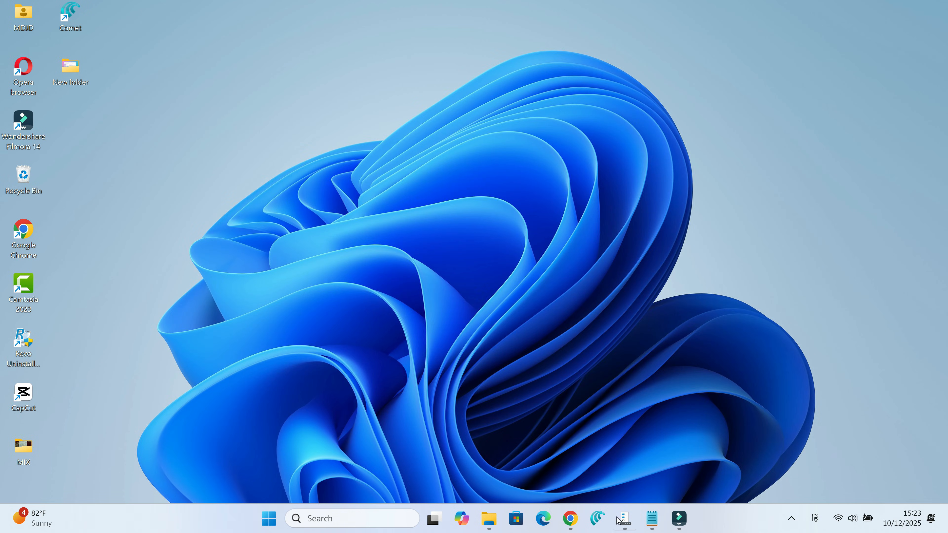
Set File Explorer's control interface to Windows 10 Ribbon in the ExplorerPatcher properties and restart File Explorer.
{"action": "left_click", "coordinate": [625, 518]}
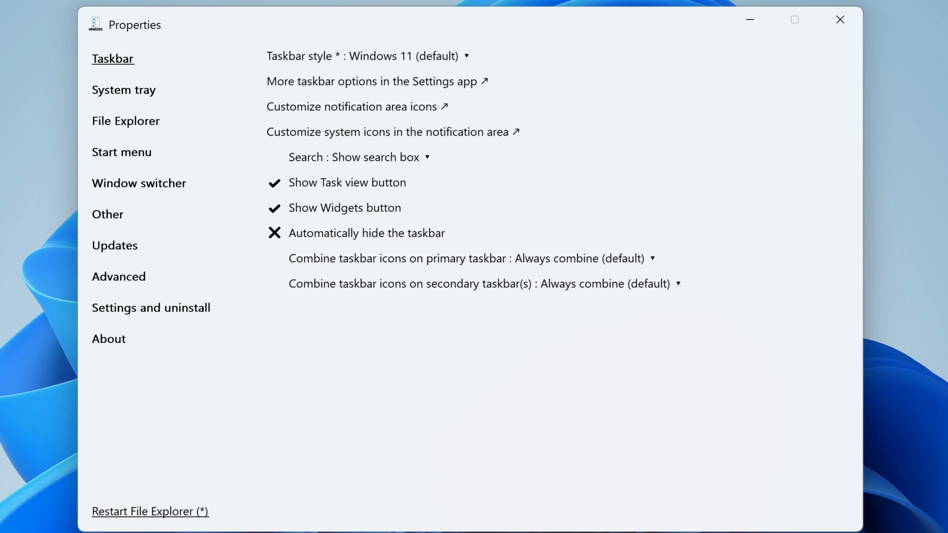
{"action": "left_click", "coordinate": [110, 126]}
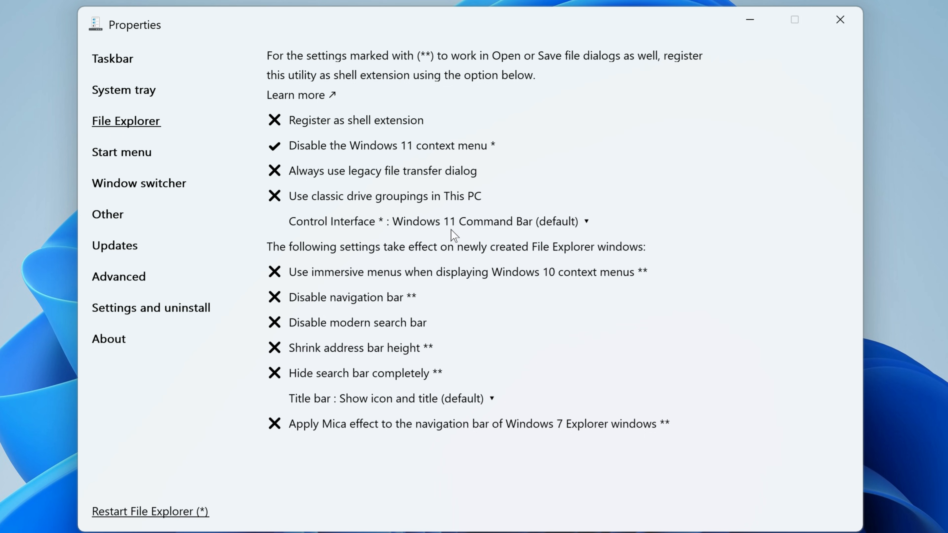
{"action": "left_click", "coordinate": [588, 223]}
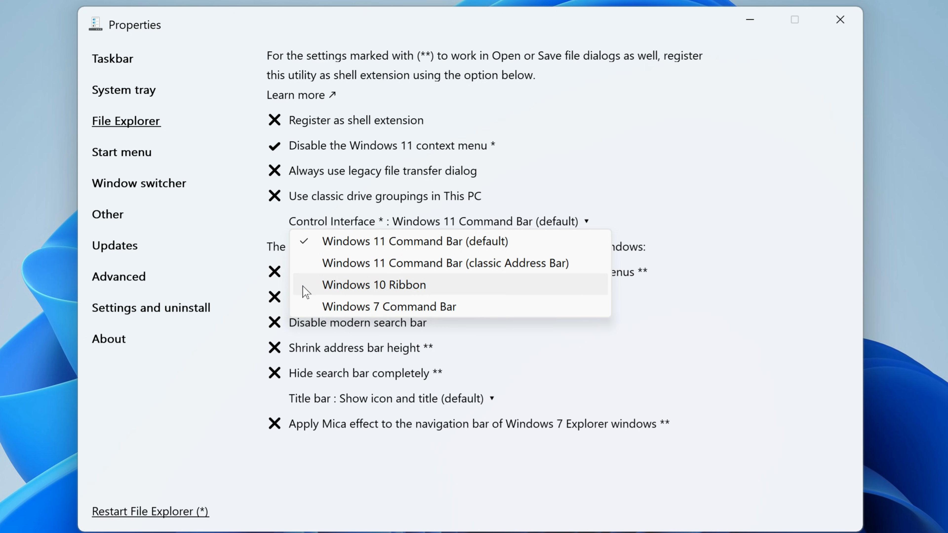
{"action": "left_click", "coordinate": [392, 286]}
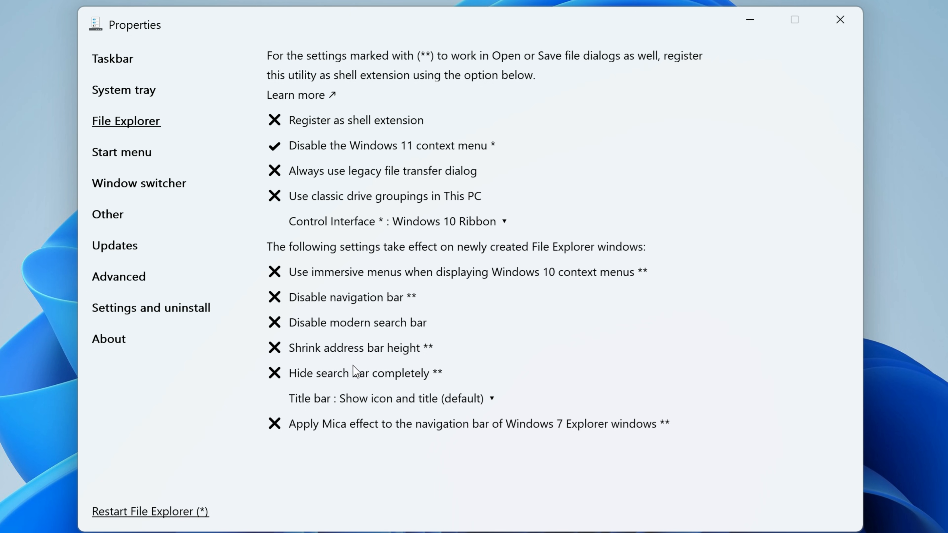
{"action": "left_click", "coordinate": [165, 515]}
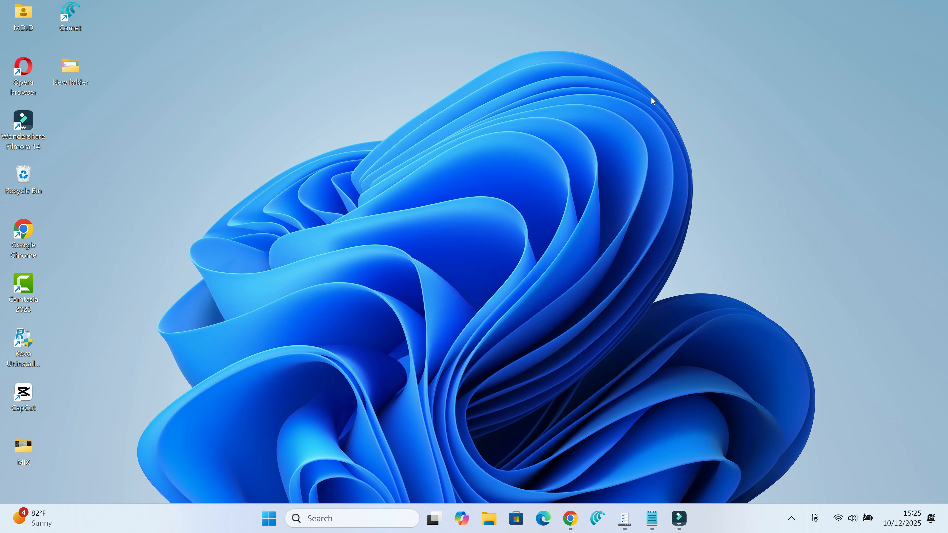
Open a new File Explorer window, inspect its ribbon and Home page, and minimize it.
{"action": "left_click", "coordinate": [492, 527]}
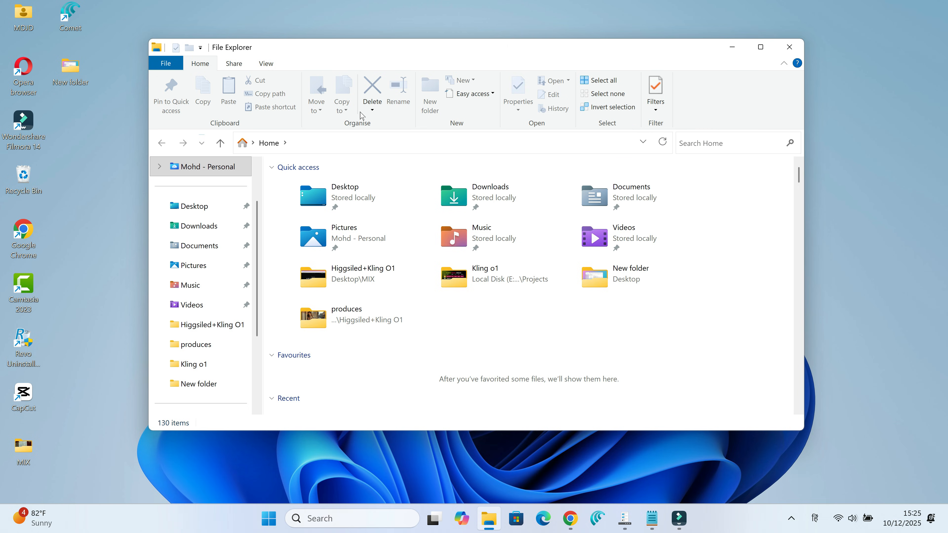
{"action": "scroll", "coordinate": [486, 224], "scroll_direction": "down", "scroll_amount": 3}
{"action": "left_click", "coordinate": [733, 47]}
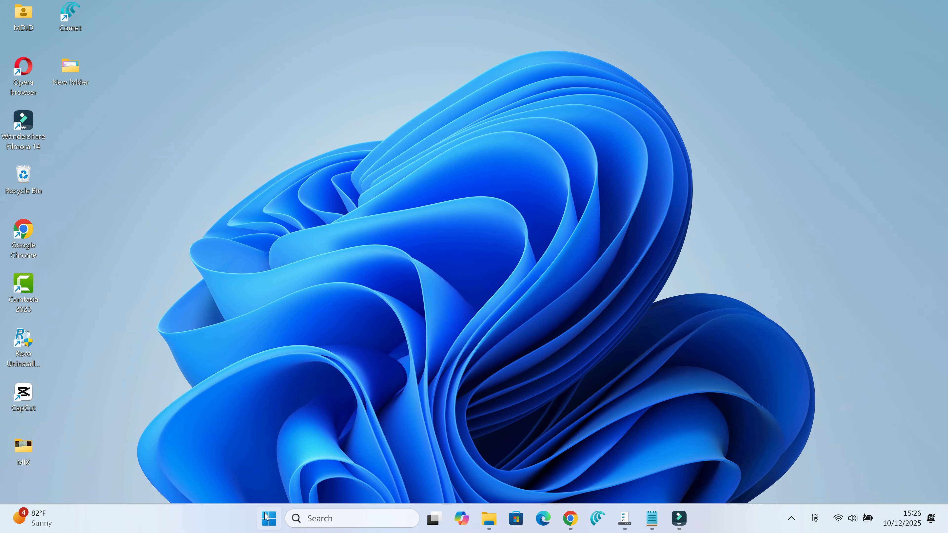
Open the Start page of the Personalisation settings in Windows Settings.
{"action": "left_click", "coordinate": [268, 523]}
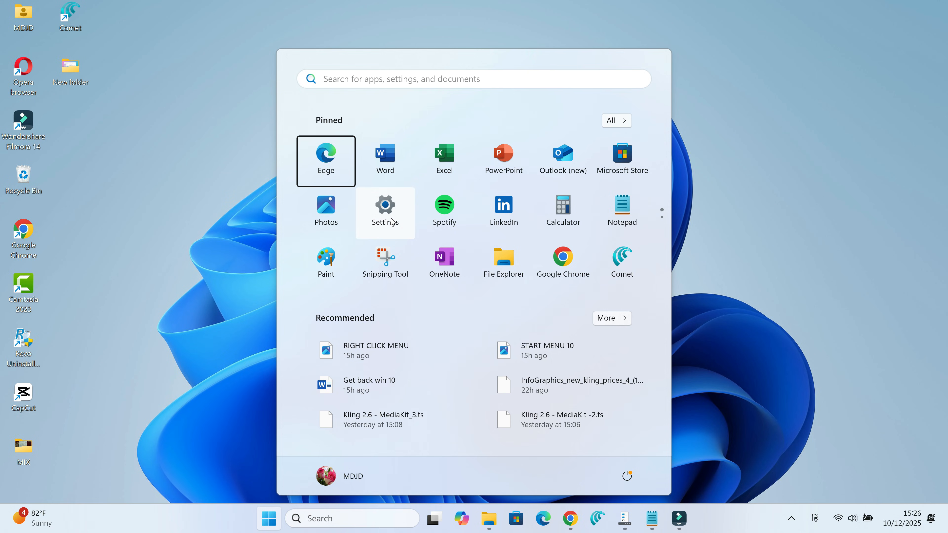
{"action": "left_click", "coordinate": [392, 222]}
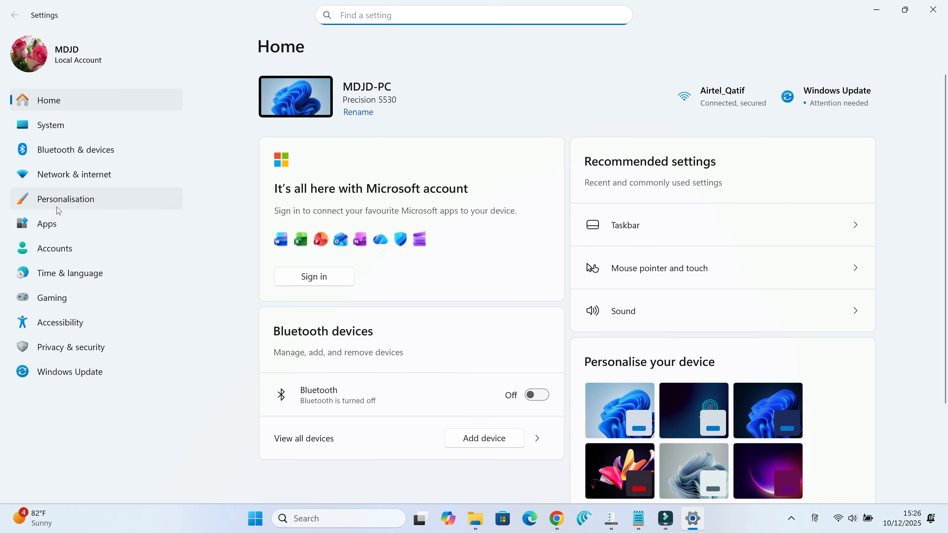
{"action": "left_click", "coordinate": [58, 209]}
{"action": "scroll", "coordinate": [531, 309], "scroll_direction": "down", "scroll_amount": 3}
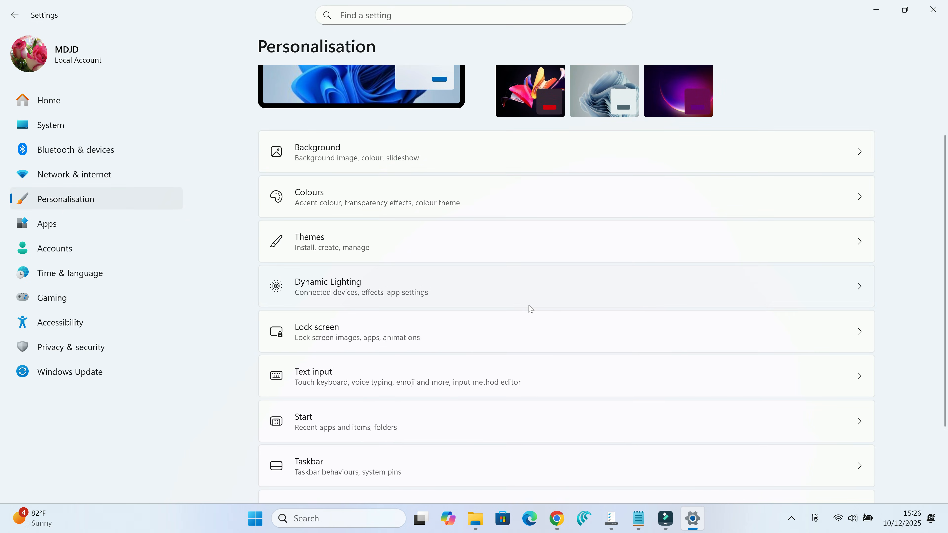
{"action": "scroll", "coordinate": [530, 308], "scroll_direction": "down", "scroll_amount": 3}
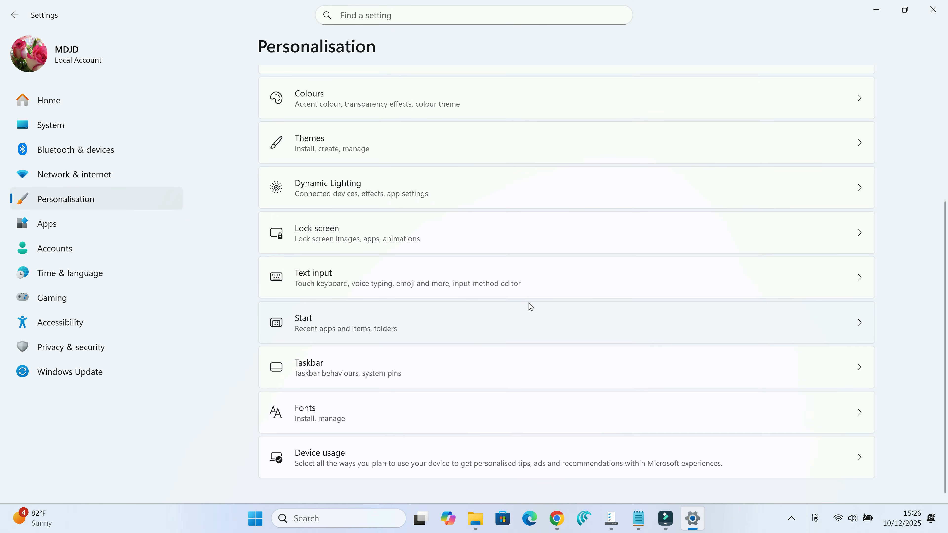
{"action": "left_click", "coordinate": [495, 324]}
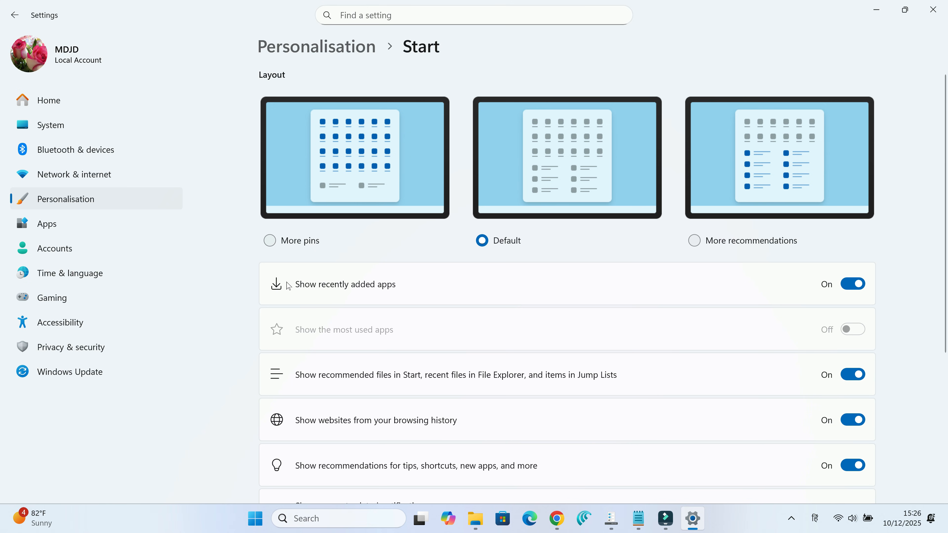
Turn off recommended files, websites from browsing history, and recommendations for tips, shortcuts and new apps in Start.
{"action": "scroll", "coordinate": [399, 293], "scroll_direction": "down", "scroll_amount": 3}
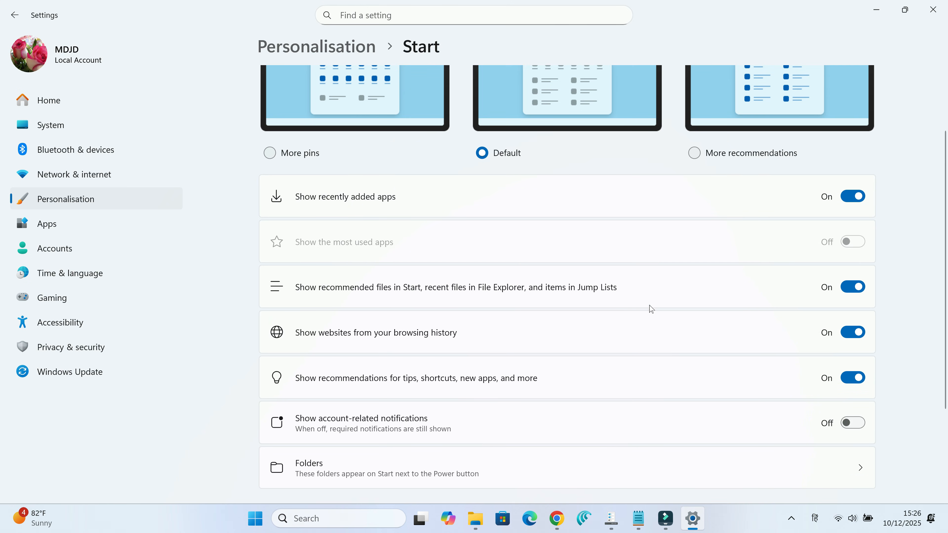
{"action": "left_click", "coordinate": [848, 289]}
{"action": "left_click", "coordinate": [848, 333]}
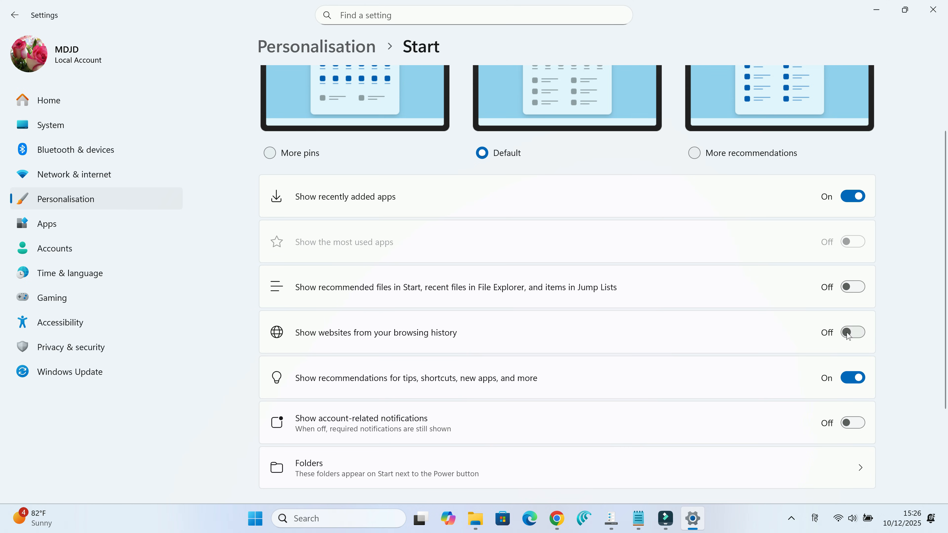
{"action": "left_click", "coordinate": [846, 384]}
{"action": "scroll", "coordinate": [726, 402], "scroll_direction": "up", "scroll_amount": 2}
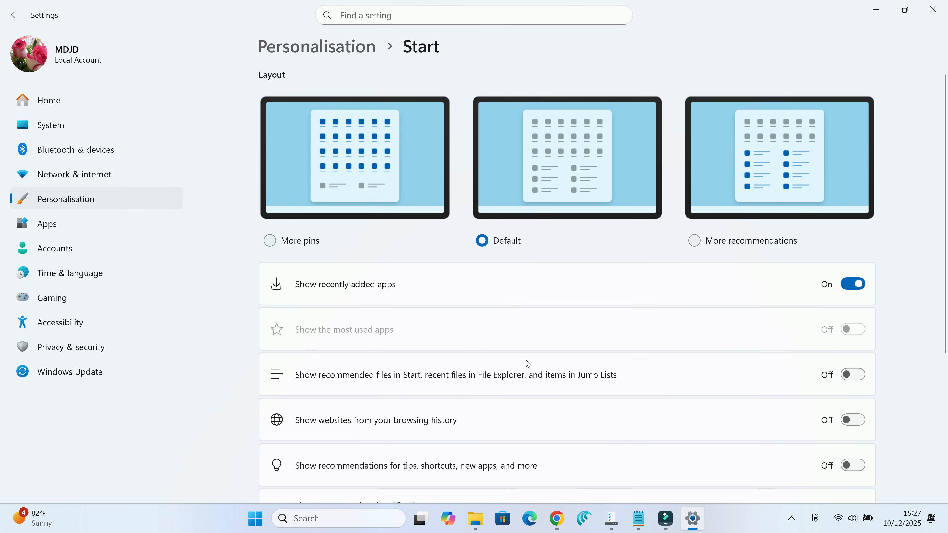
Check the Start menu's Recommended section and File Explorer's Home page for recent items, closing each.
{"action": "left_click", "coordinate": [255, 525]}
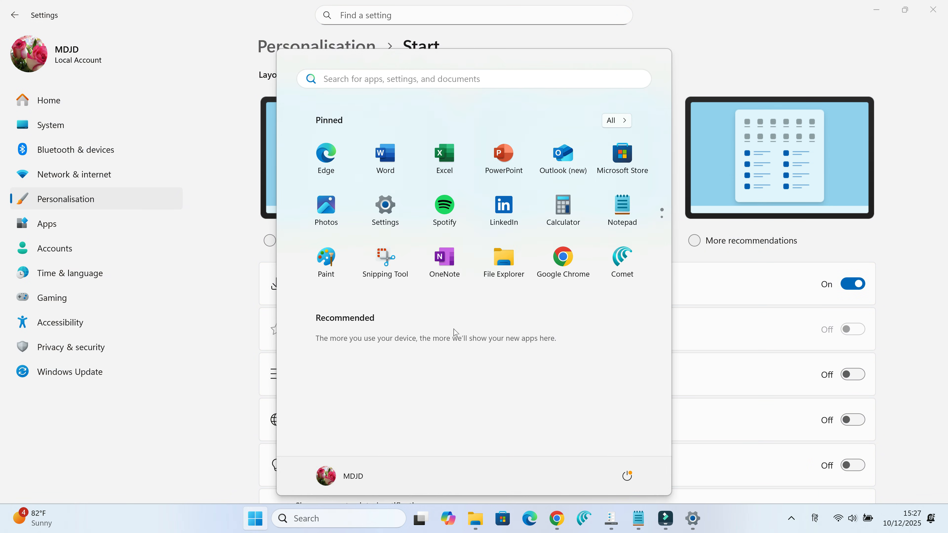
{"action": "left_click", "coordinate": [314, 518]}
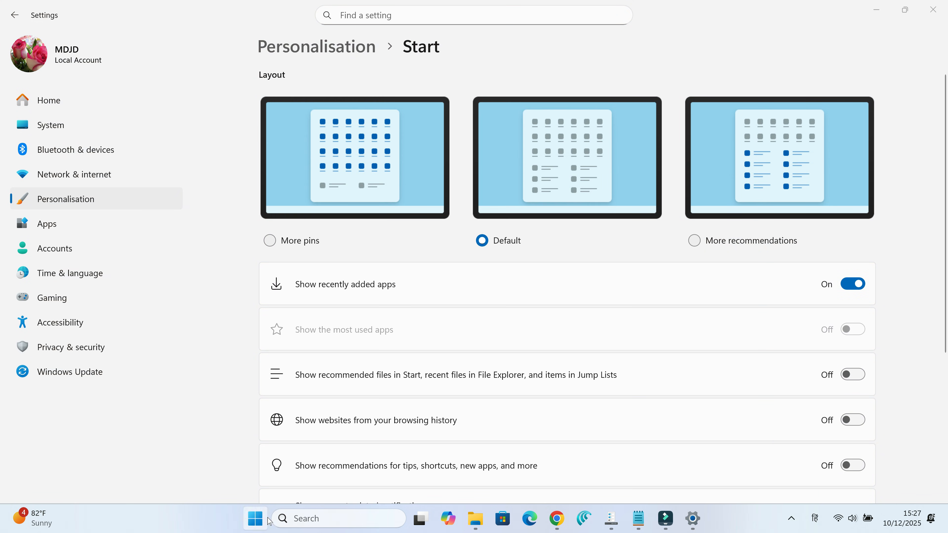
{"action": "key", "text": "super"}
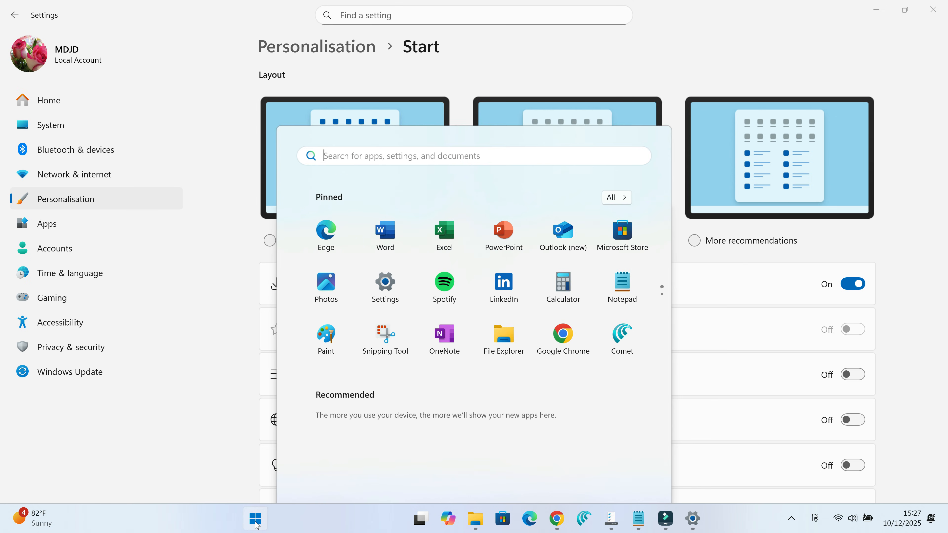
{"action": "key", "text": "Escape"}
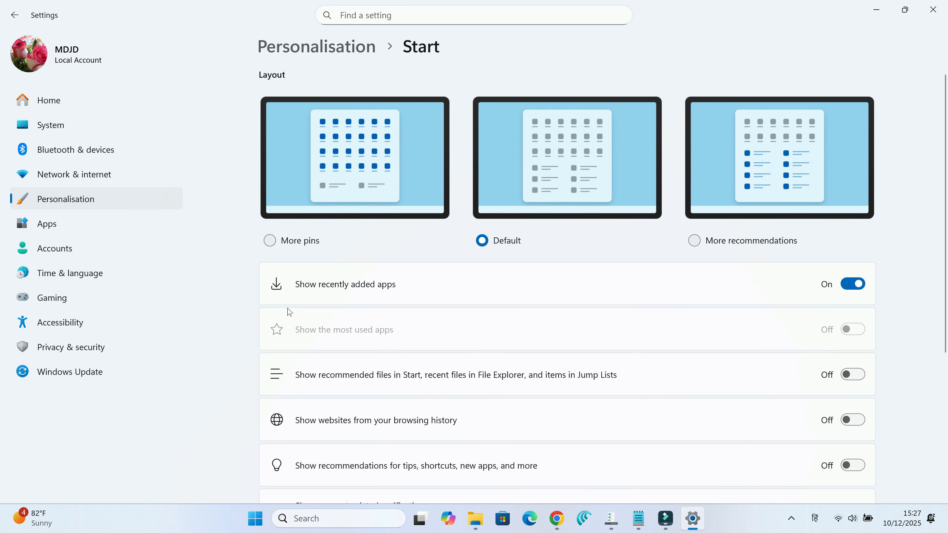
{"action": "left_click", "coordinate": [476, 519]}
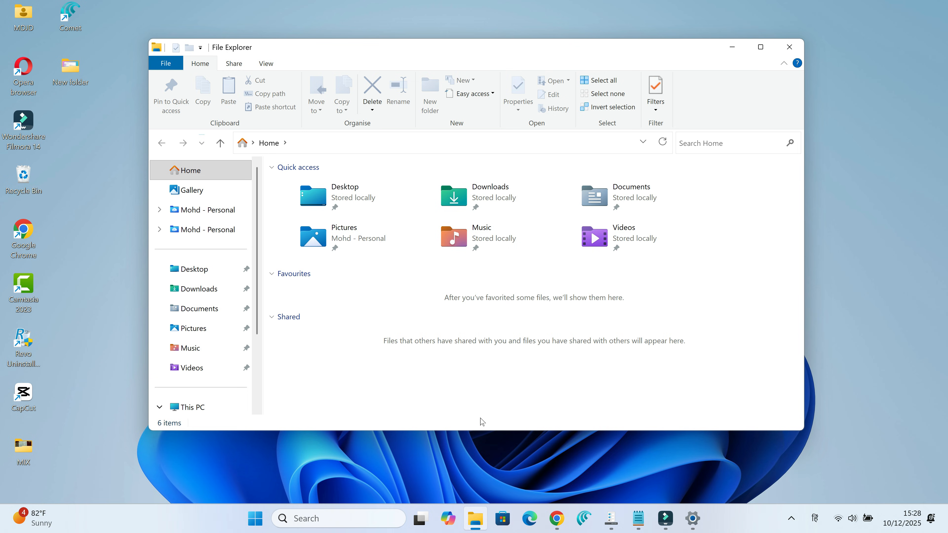
{"action": "left_click", "coordinate": [790, 47]}
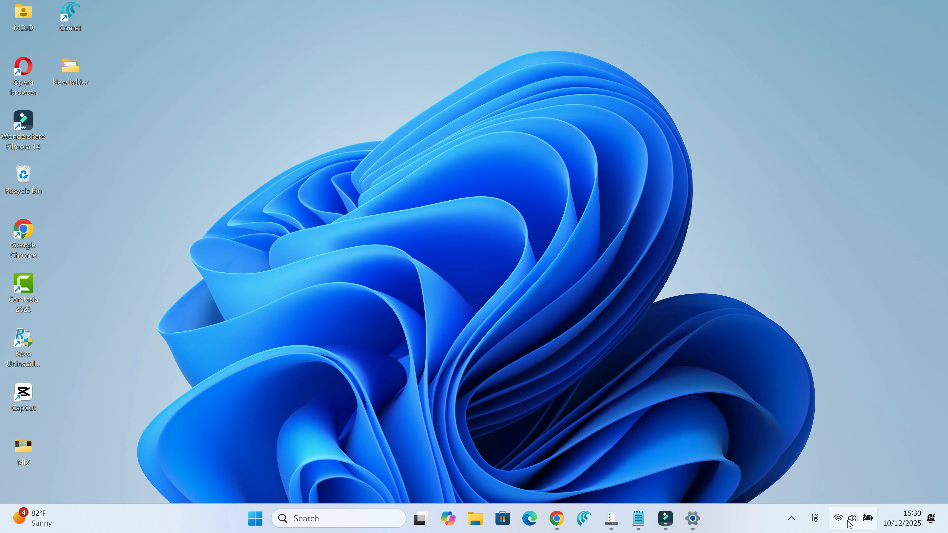
Open the quick settings flyout for network and sound, look through its pages and dismiss it.
{"action": "left_click", "coordinate": [854, 520]}
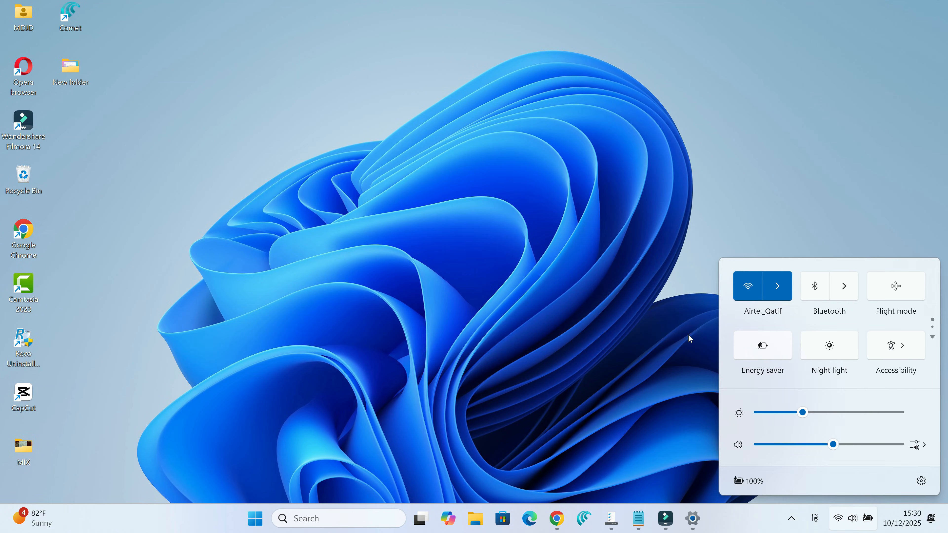
{"action": "left_click", "coordinate": [933, 337]}
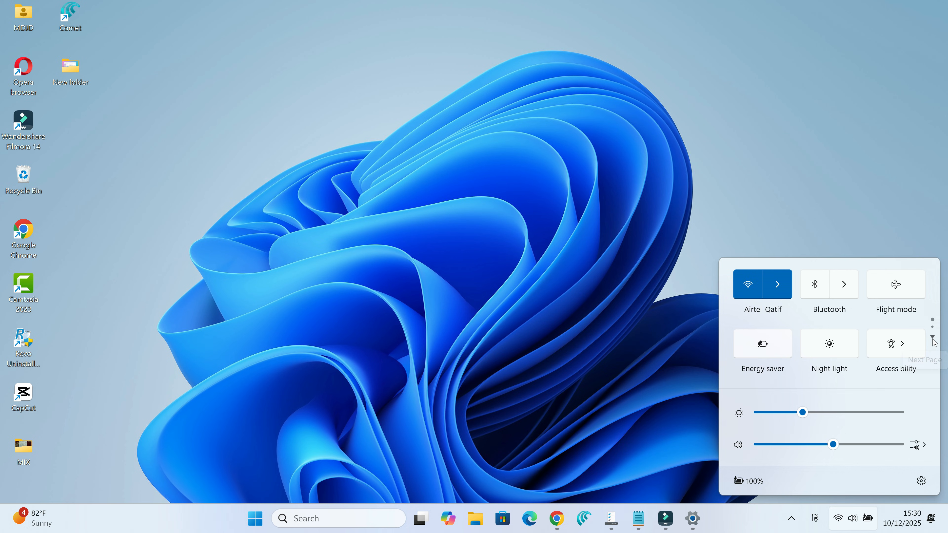
{"action": "left_click", "coordinate": [933, 312]}
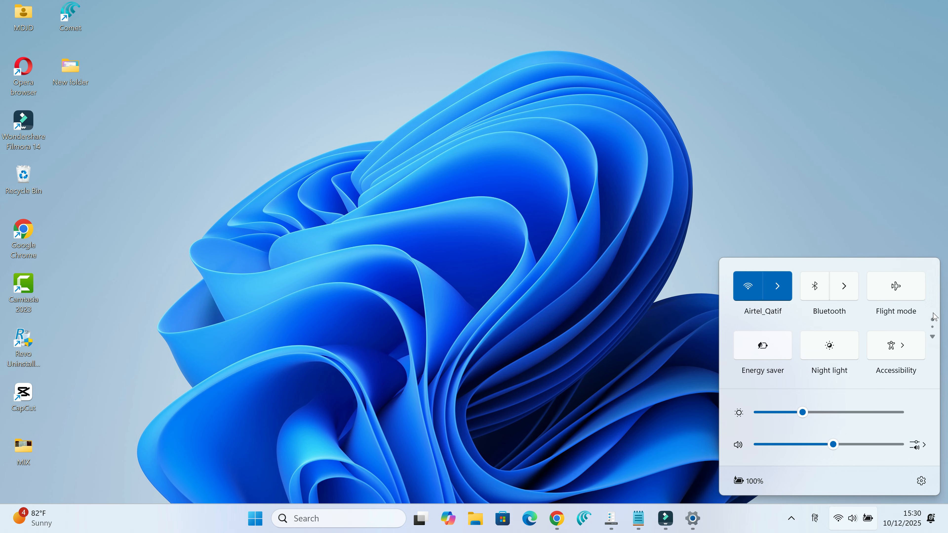
{"action": "left_click", "coordinate": [799, 177]}
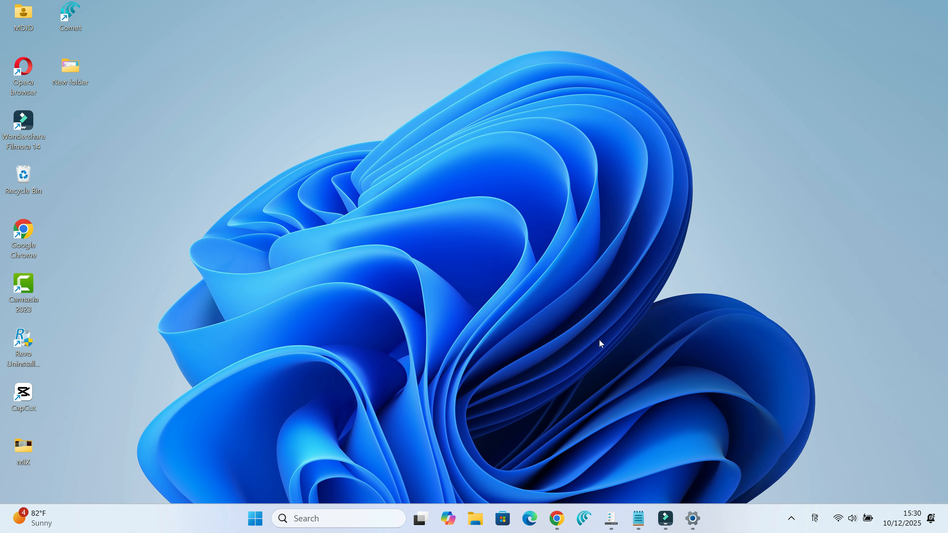
In ExplorerPatcher's System tray settings, enable skinned taskbar and tray pop-up menus, centred tray icon pop-up menus, and flyout behaviour for them.
{"action": "left_click", "coordinate": [612, 519]}
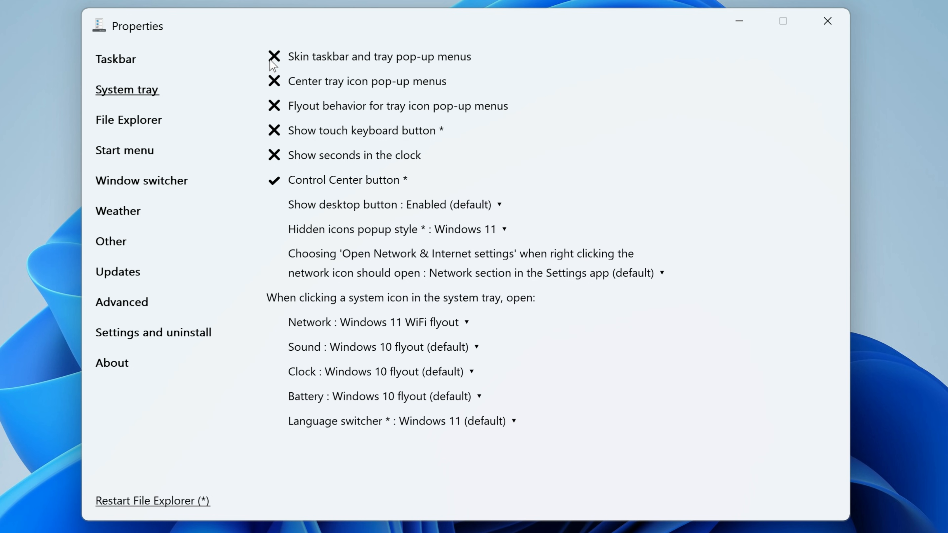
{"action": "left_click", "coordinate": [350, 117]}
{"action": "left_click", "coordinate": [274, 84]}
{"action": "left_click", "coordinate": [276, 111]}
Set the hidden icons popup style to Windows 10 (default), keeping network settings opening in the Settings app.
{"action": "left_click", "coordinate": [504, 229]}
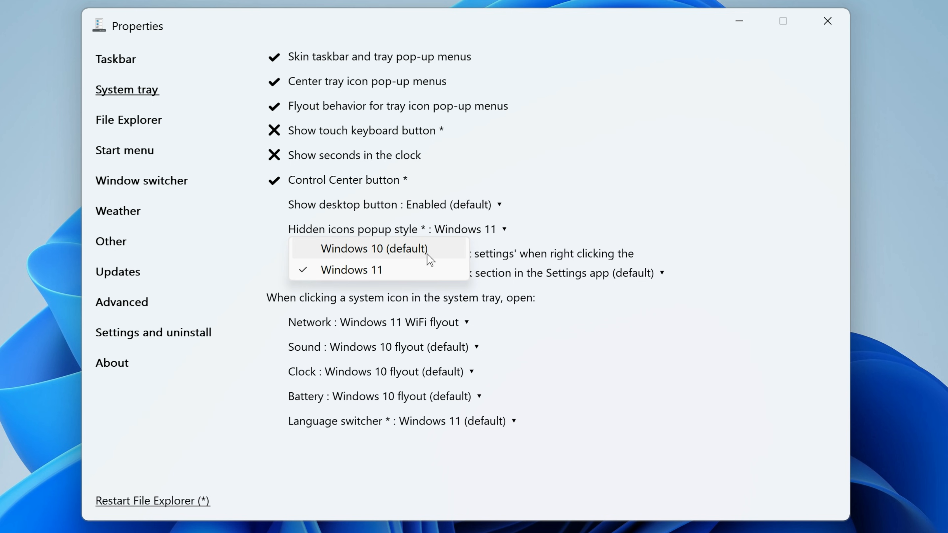
{"action": "left_click", "coordinate": [428, 254]}
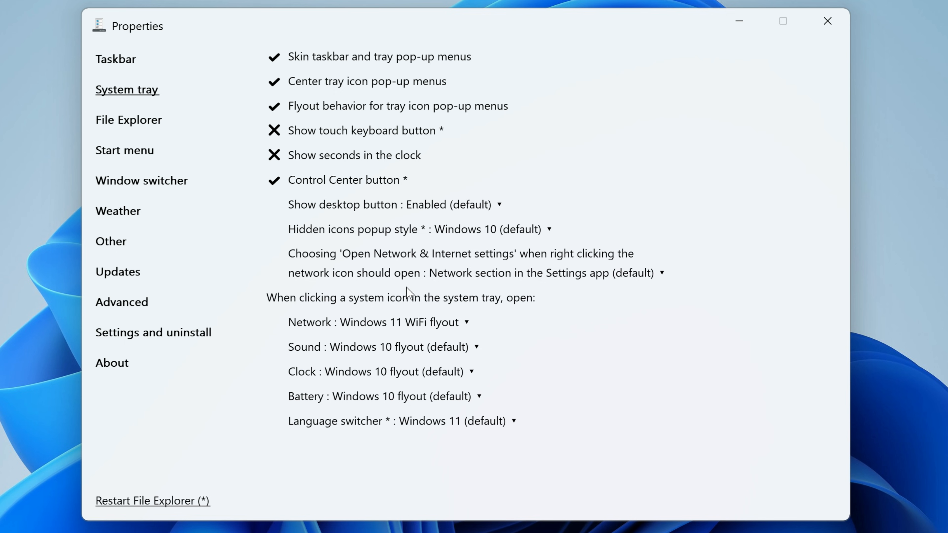
{"action": "left_click", "coordinate": [664, 276]}
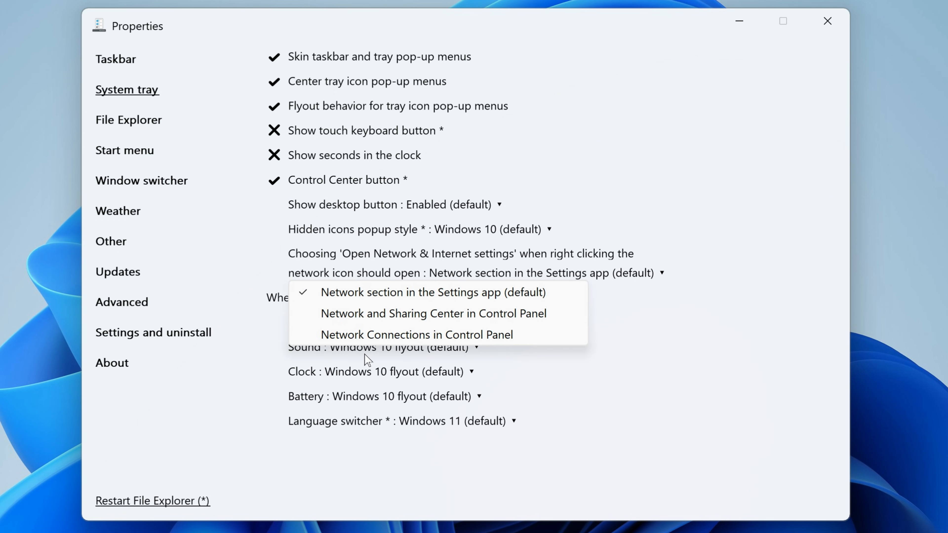
{"action": "left_click", "coordinate": [683, 284]}
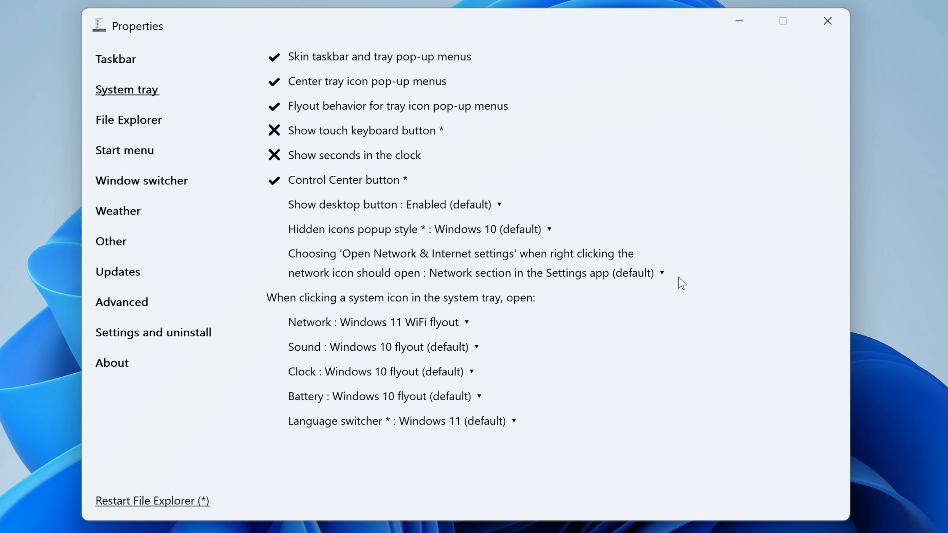
Set the network icon to open the Windows 10 flyout, keep the default language switcher, and restart File Explorer.
{"action": "left_click", "coordinate": [464, 325]}
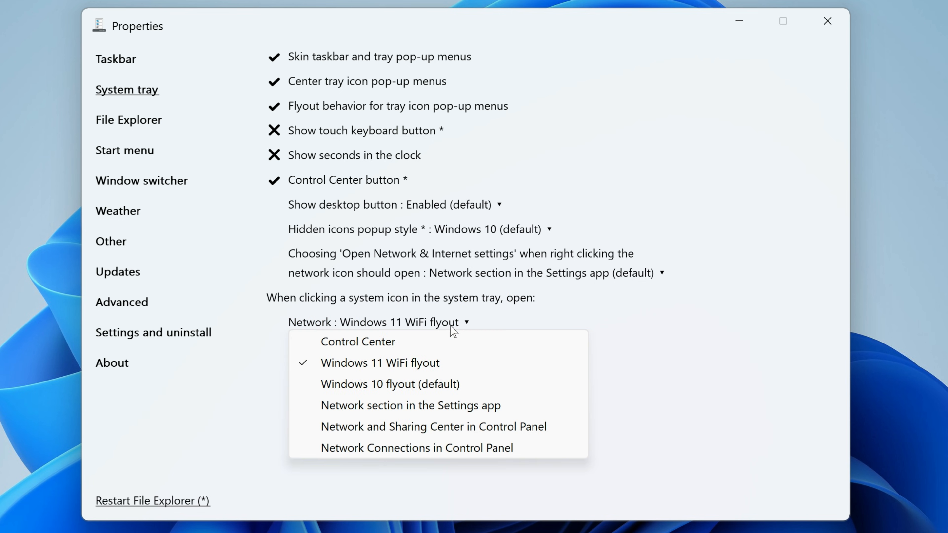
{"action": "left_click", "coordinate": [441, 385]}
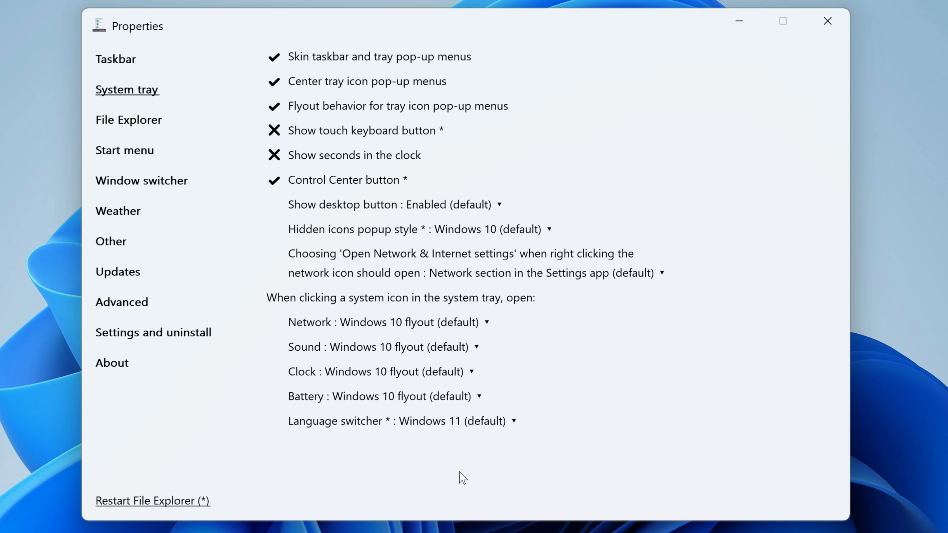
{"action": "left_click", "coordinate": [515, 421]}
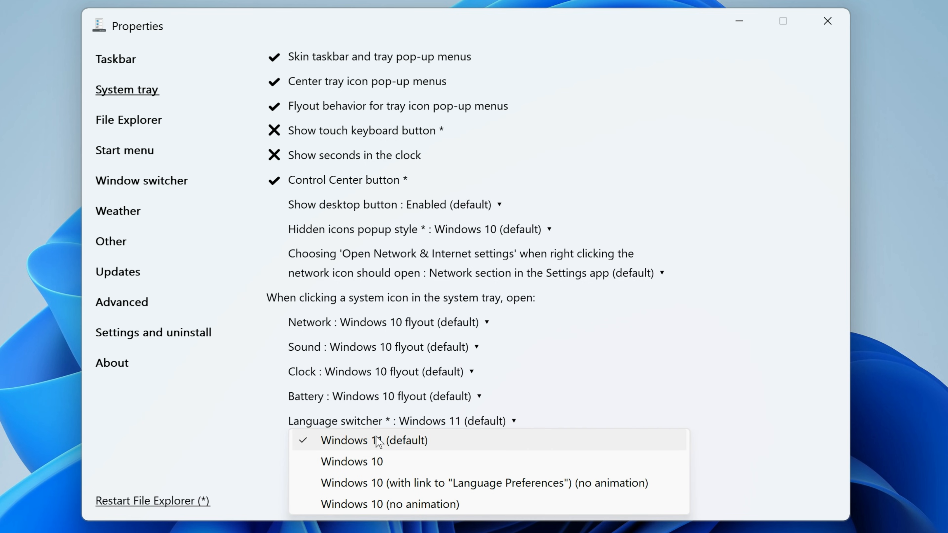
{"action": "left_click", "coordinate": [801, 361]}
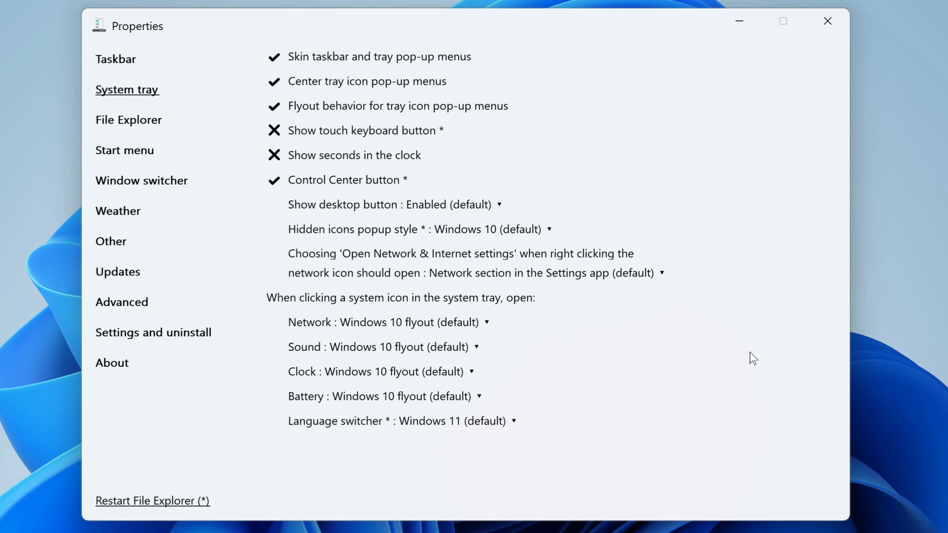
{"action": "left_click", "coordinate": [165, 501]}
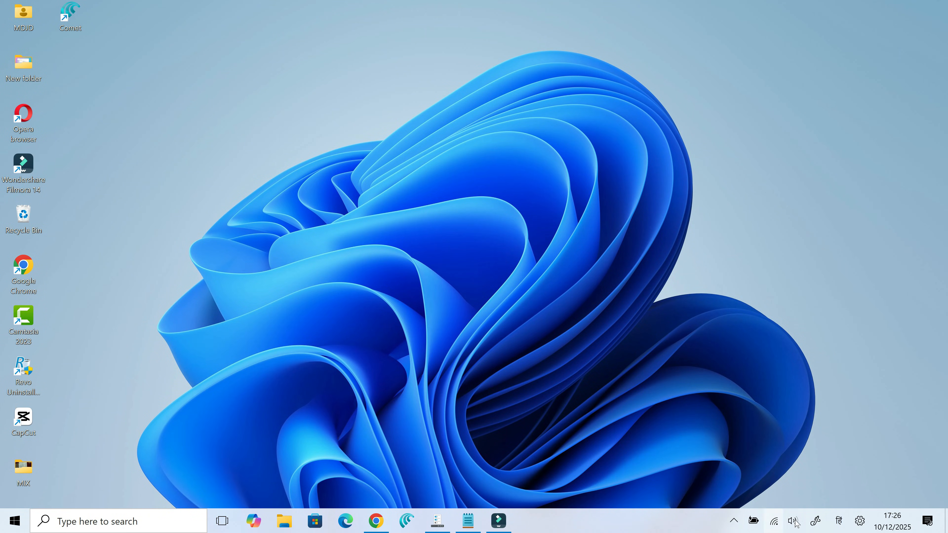
Check the Wi-Fi, sound and battery flyouts of the system tray.
{"action": "left_click", "coordinate": [779, 531]}
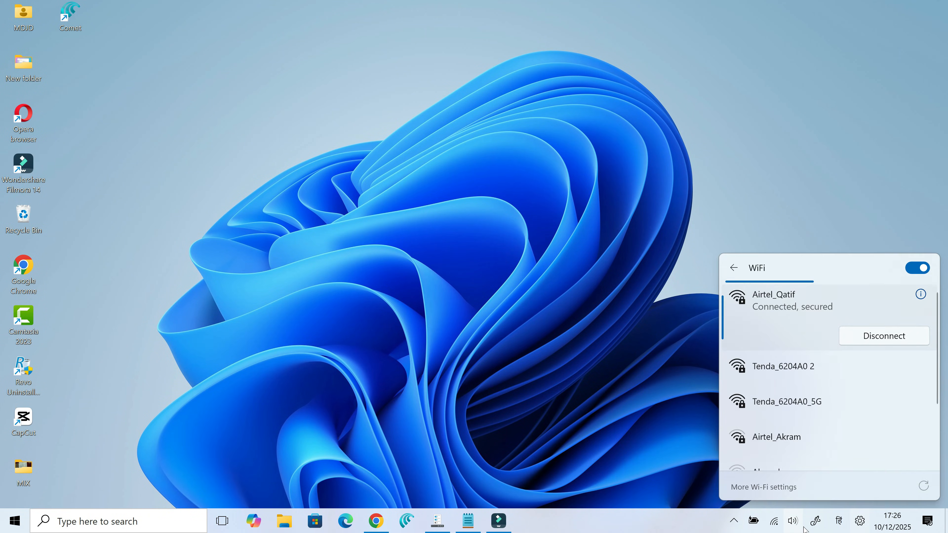
{"action": "left_click", "coordinate": [779, 532]}
{"action": "left_click", "coordinate": [801, 531]}
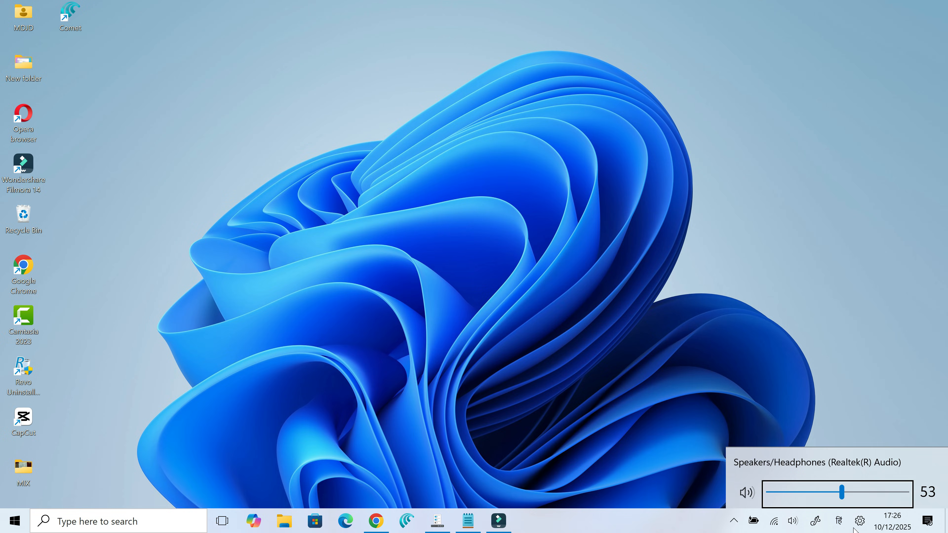
{"action": "left_click", "coordinate": [751, 528]}
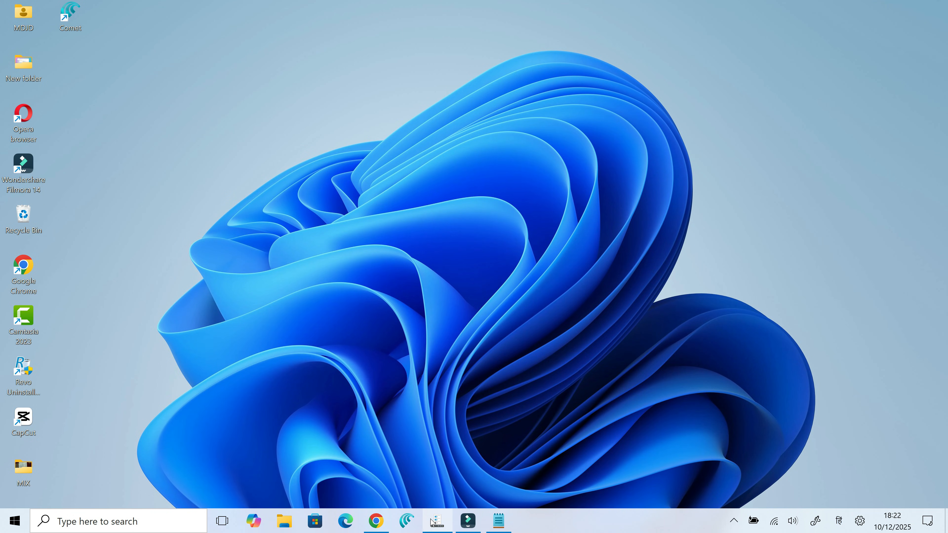
Set the primary taskbar location to Top, leave the secondary taskbar at Bottom (default), and minimise the ExplorerPatcher Properties window.
{"action": "left_click", "coordinate": [435, 524]}
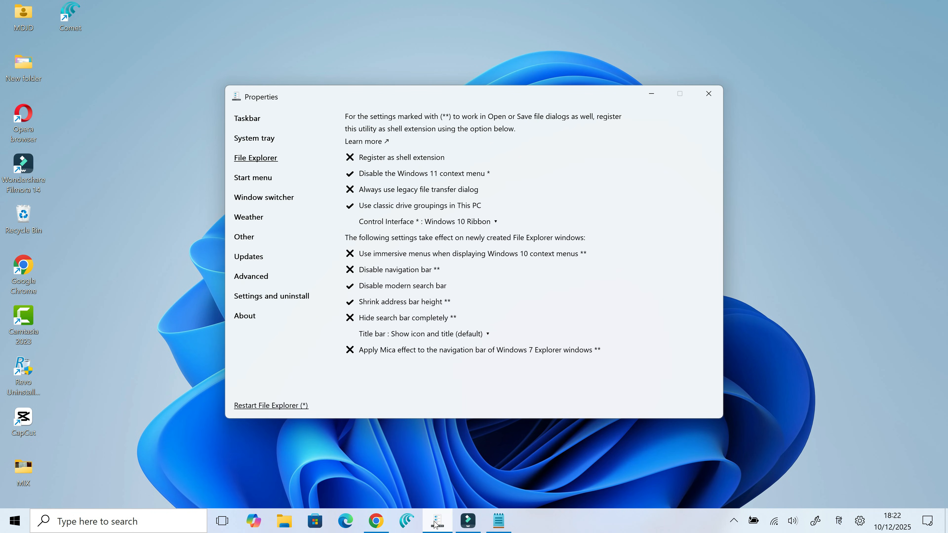
{"action": "left_click", "coordinate": [246, 118]}
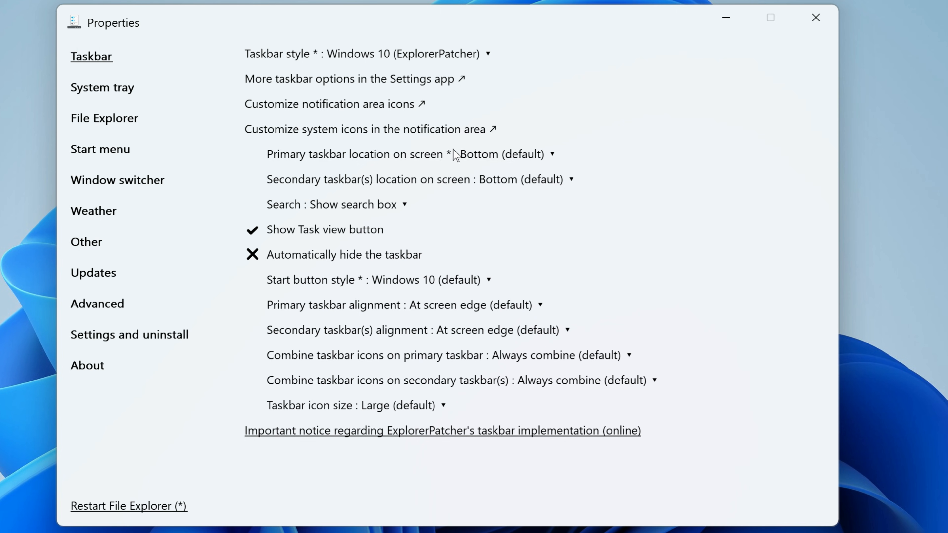
{"action": "left_click", "coordinate": [551, 155]}
{"action": "left_click", "coordinate": [317, 202]}
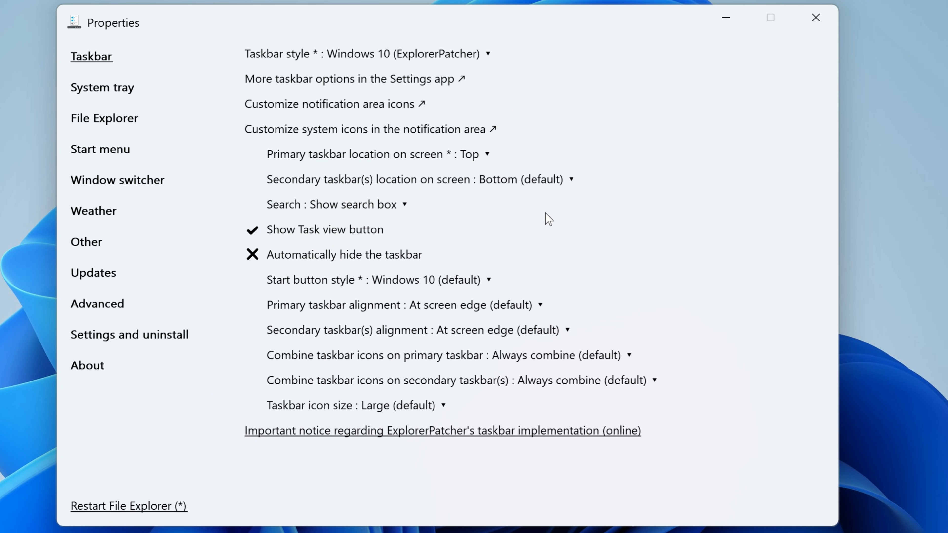
{"action": "left_click", "coordinate": [570, 183]}
{"action": "left_click", "coordinate": [581, 192]}
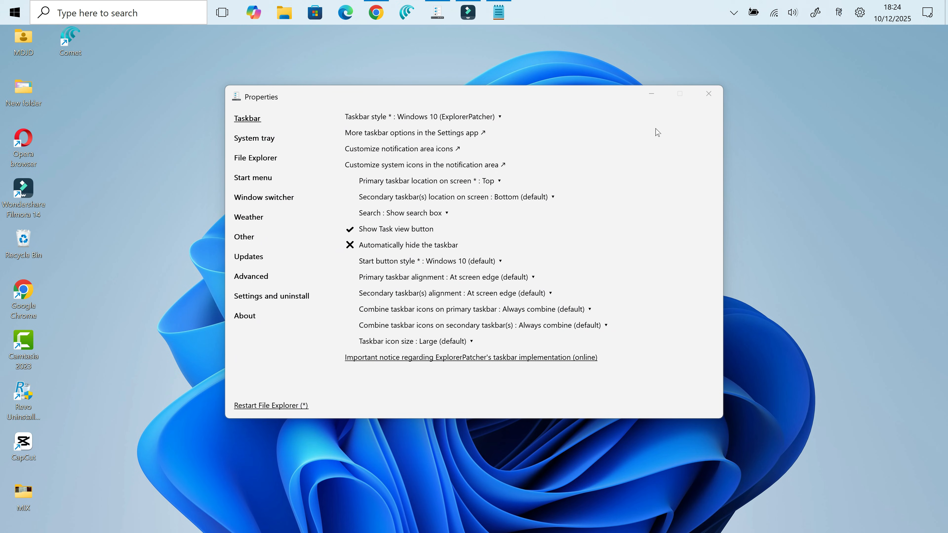
{"action": "left_click", "coordinate": [652, 94]}
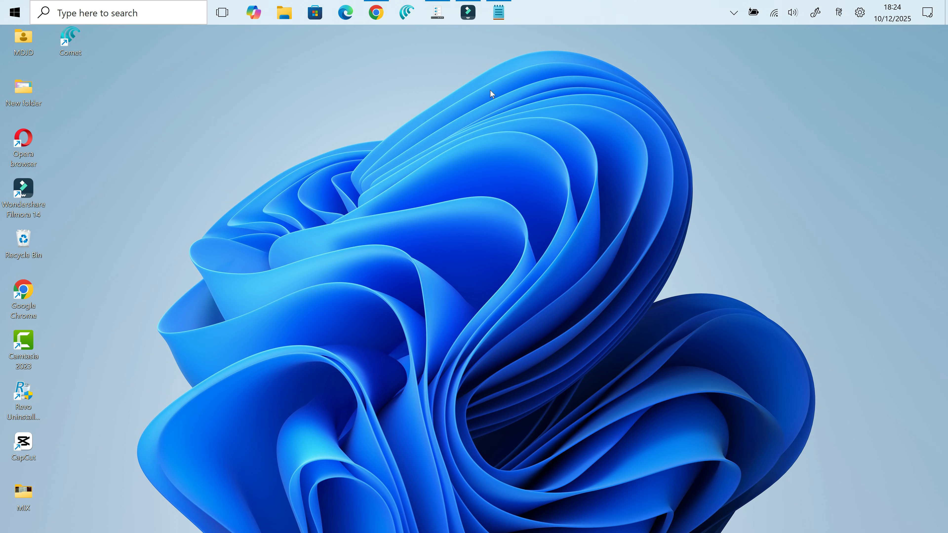
In ExplorerPatcher's File Explorer settings, disable the modern search bar and shrink the address bar height.
{"action": "mouse_move", "coordinate": [436, 23]}
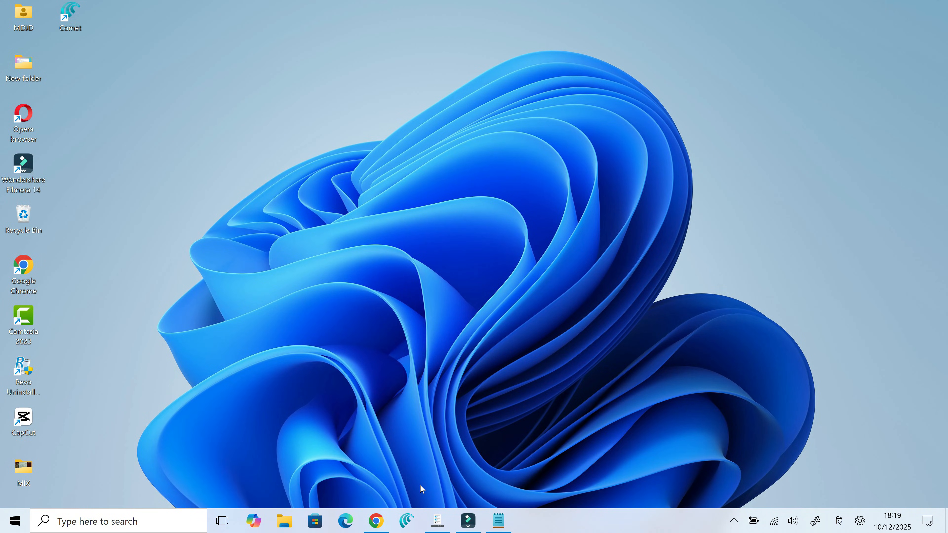
{"action": "left_click", "coordinate": [437, 522]}
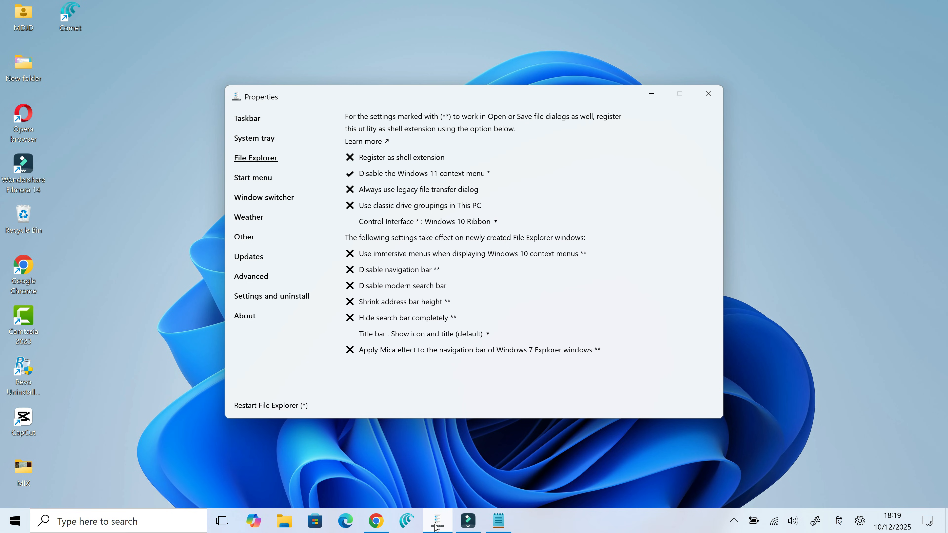
{"action": "left_click", "coordinate": [261, 123]}
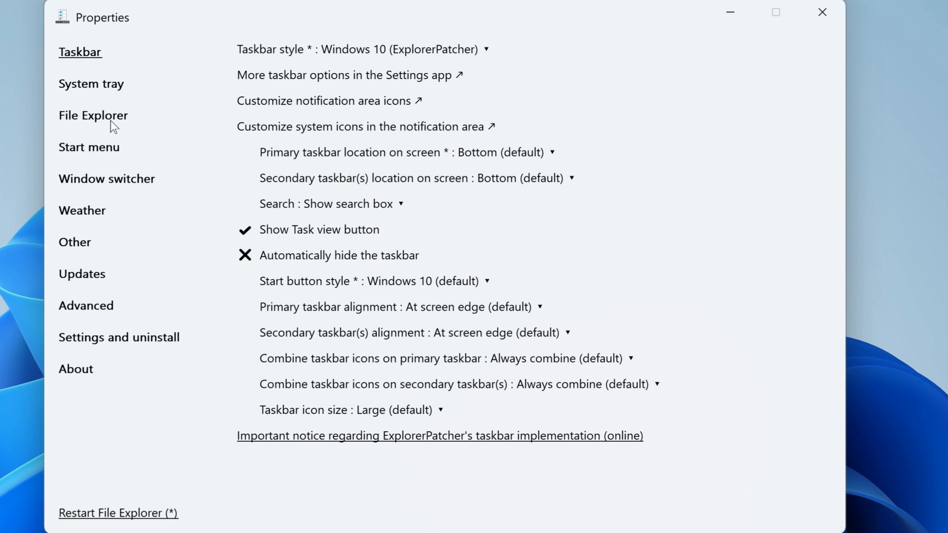
{"action": "left_click", "coordinate": [263, 157]}
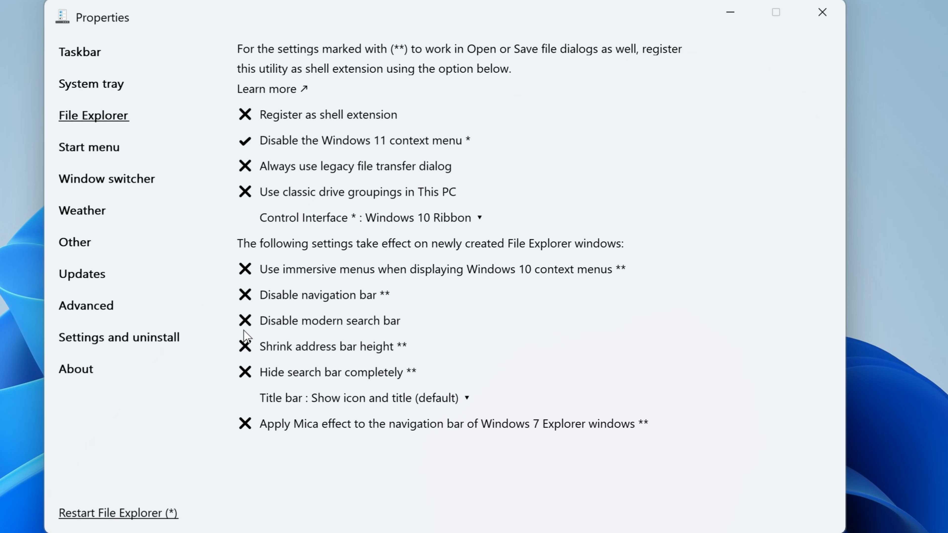
{"action": "left_click", "coordinate": [245, 323]}
{"action": "left_click", "coordinate": [246, 346]}
Keep the default title bar option, enable classic drive groupings in This PC, and restart File Explorer.
{"action": "left_click", "coordinate": [467, 399]}
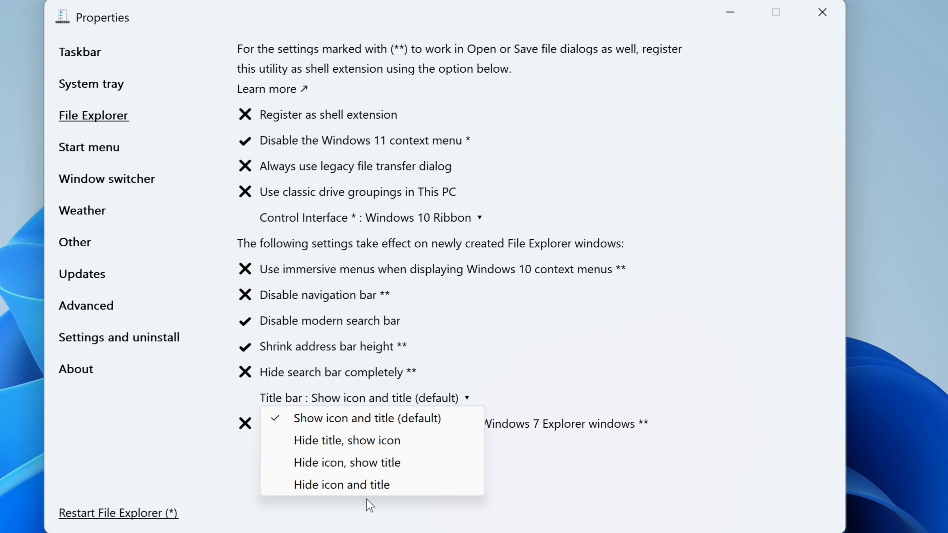
{"action": "left_click", "coordinate": [240, 452]}
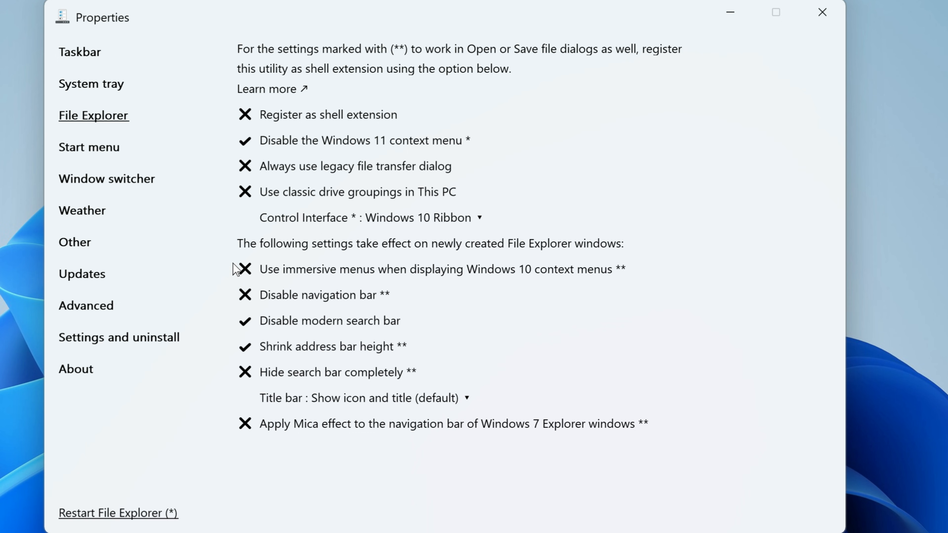
{"action": "left_click", "coordinate": [245, 199]}
{"action": "left_click", "coordinate": [115, 515]}
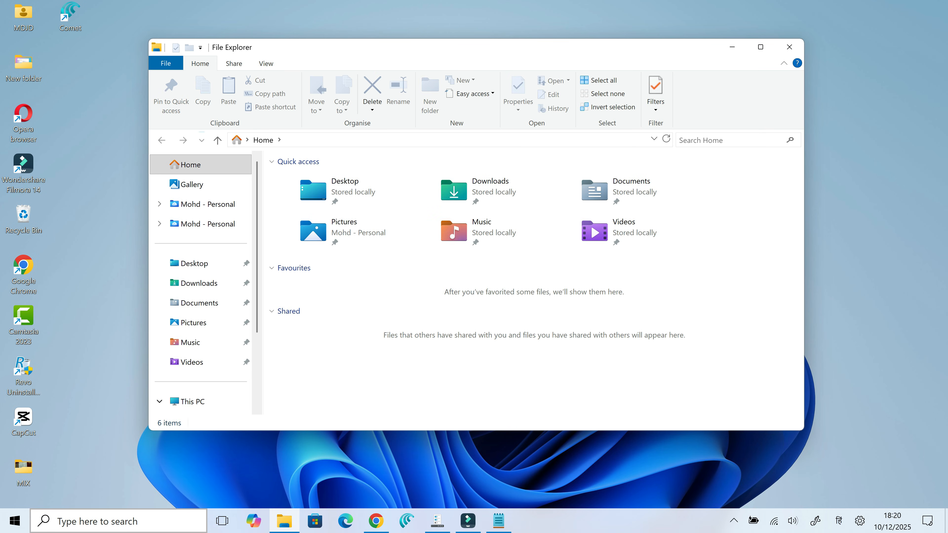
Check the search panel opened from the taskbar search box, close it, and open the Start menu.
{"action": "left_click", "coordinate": [129, 522]}
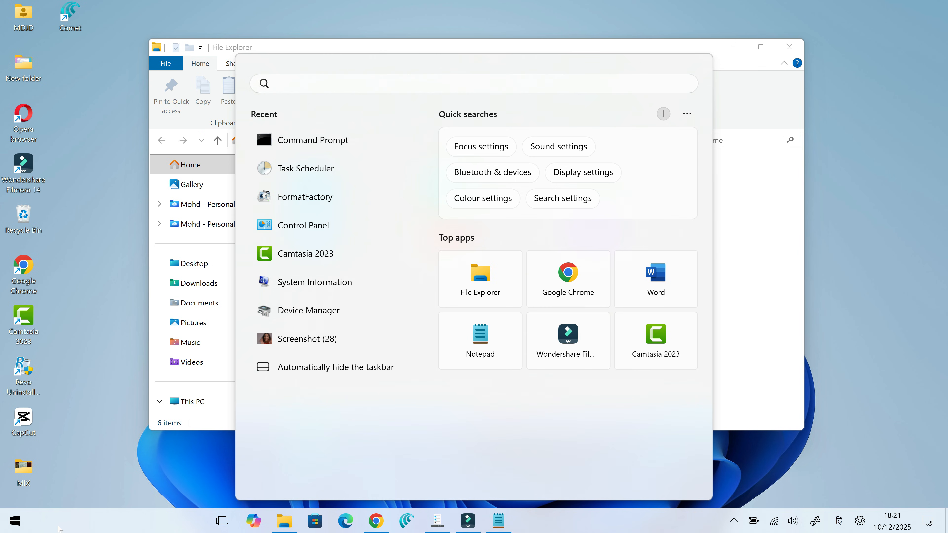
{"action": "left_click", "coordinate": [862, 298]}
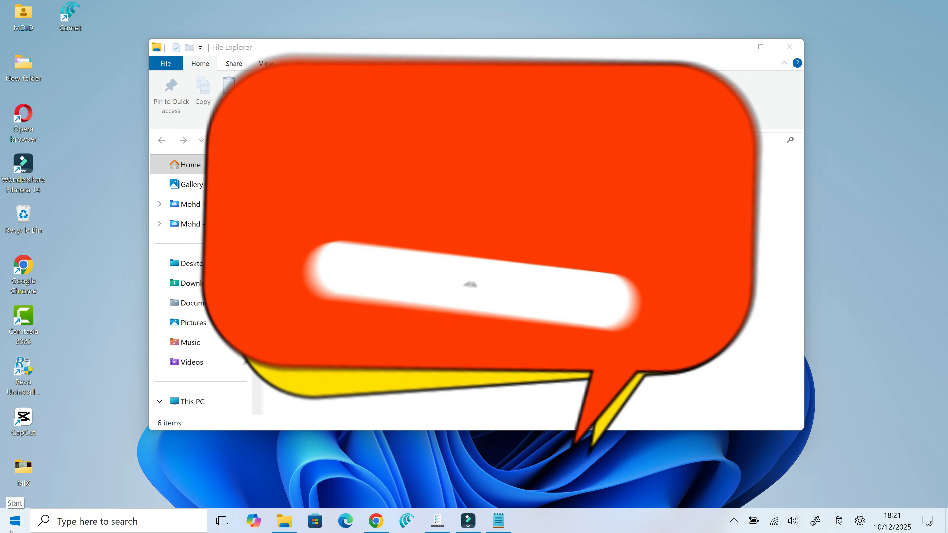
{"action": "left_click", "coordinate": [11, 530]}
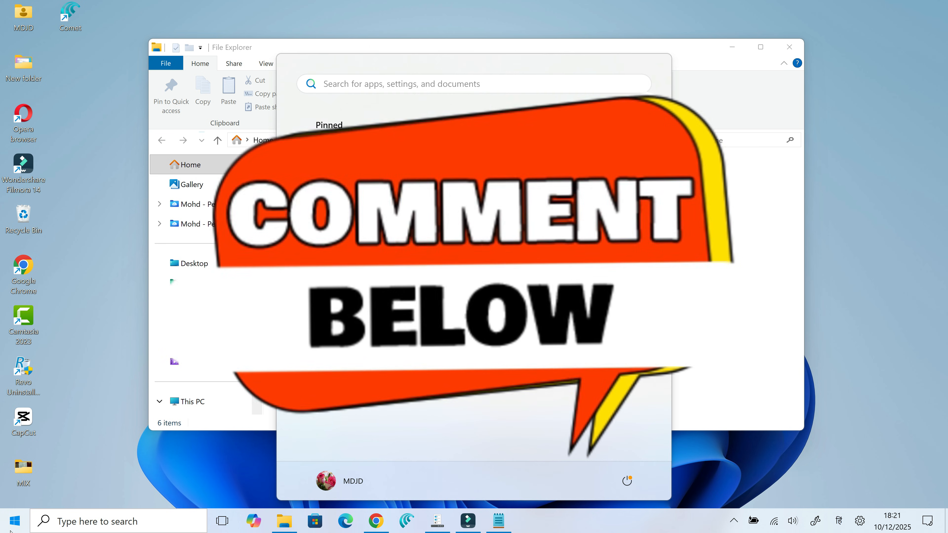